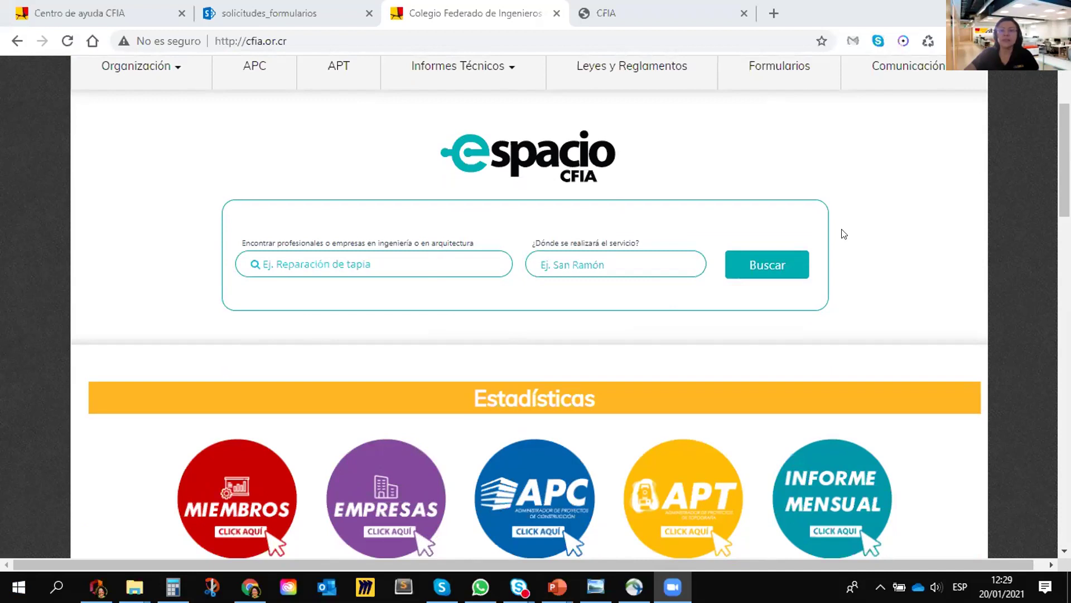
Step: Open the Centro de Ayuda link from the CFIA home page's footer in a new tab and switch to that tab
scroll(1043, 407, down, 15)
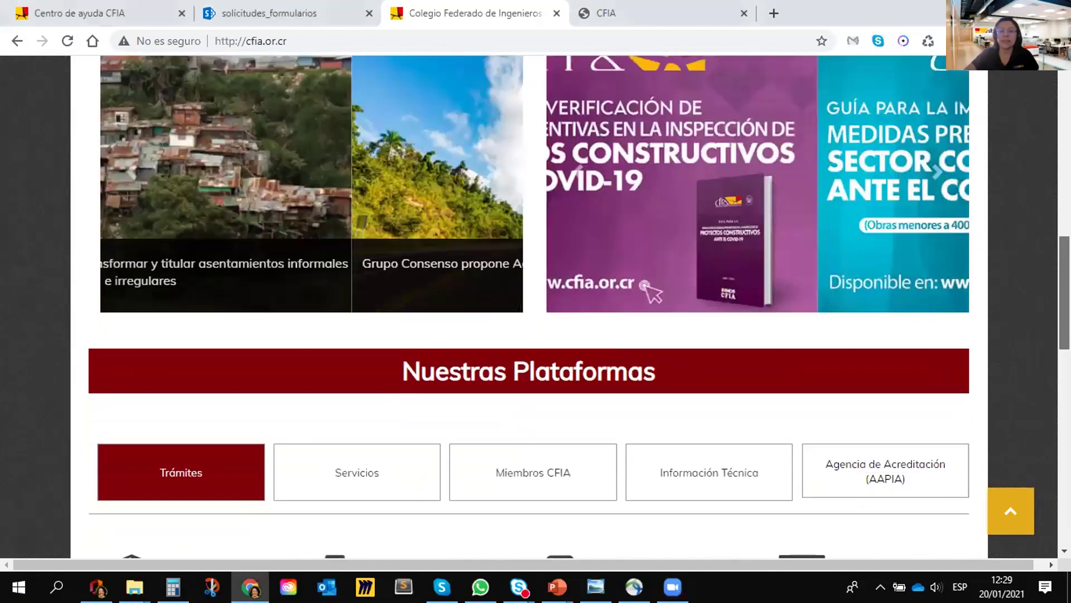
scroll(1043, 407, down, 8)
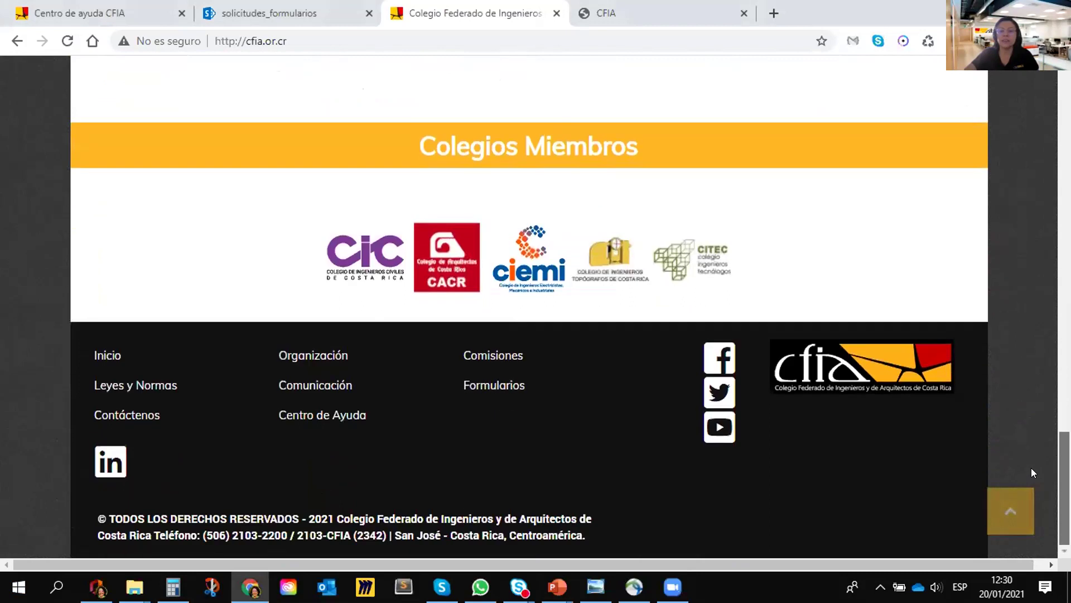
right_click(338, 418)
click(504, 244)
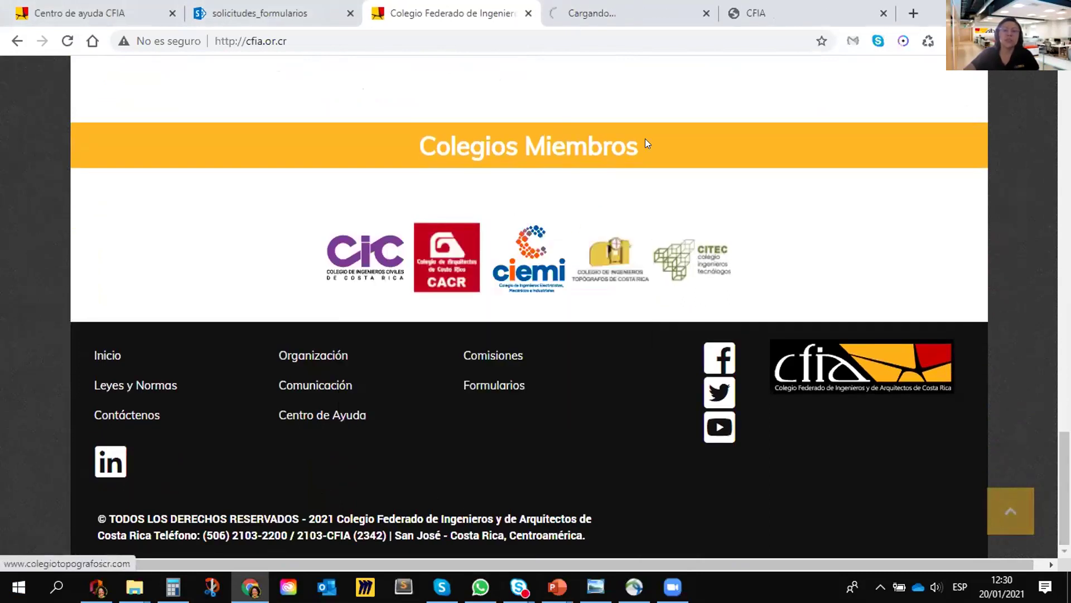
click(683, 7)
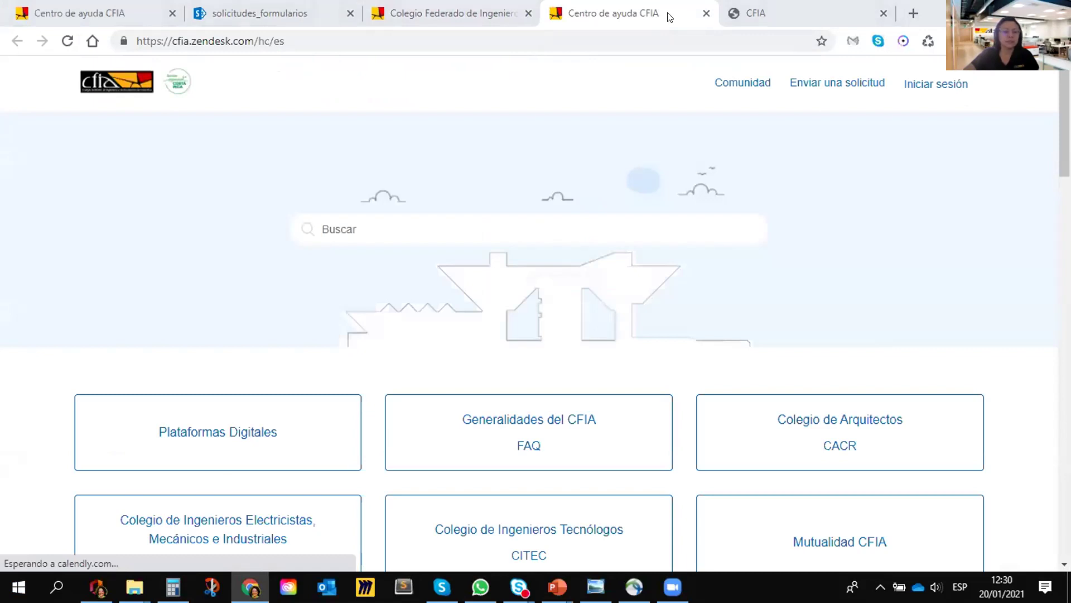
Step: Open the Plataformas Digitales category of the help centre and go to its Espacio CFIA section
scroll(170, 342, down, 4)
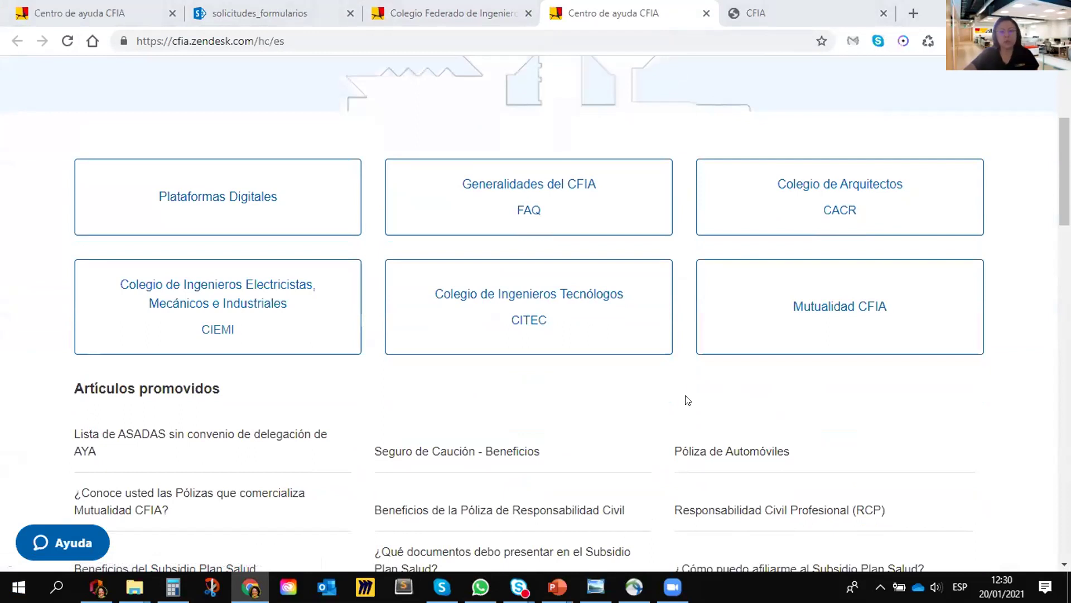
scroll(686, 405, down, 2)
scroll(686, 406, down, 3)
scroll(311, 254, up, 5)
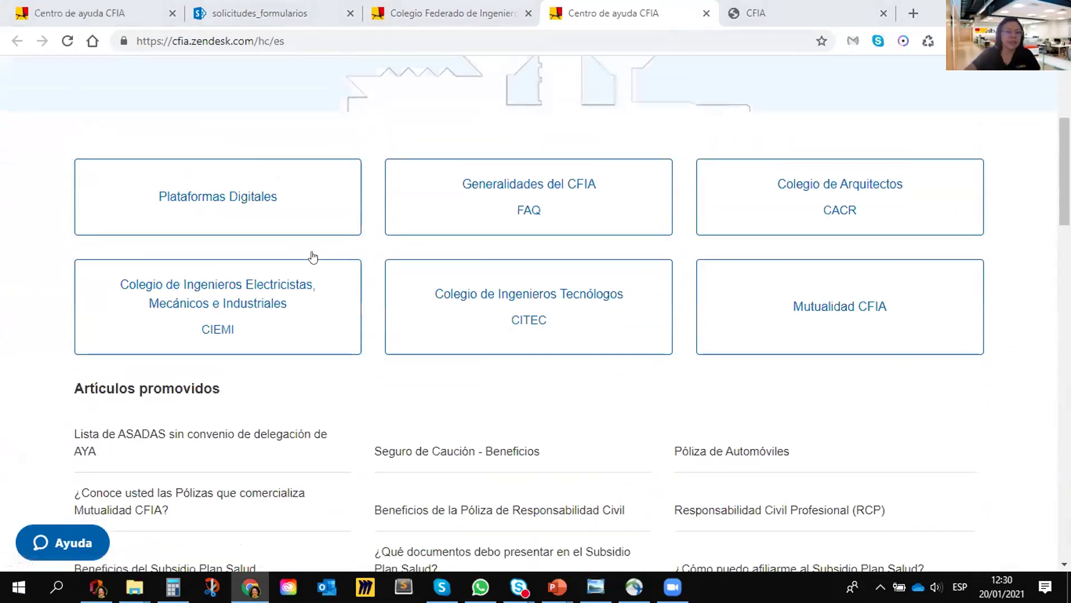
click(275, 200)
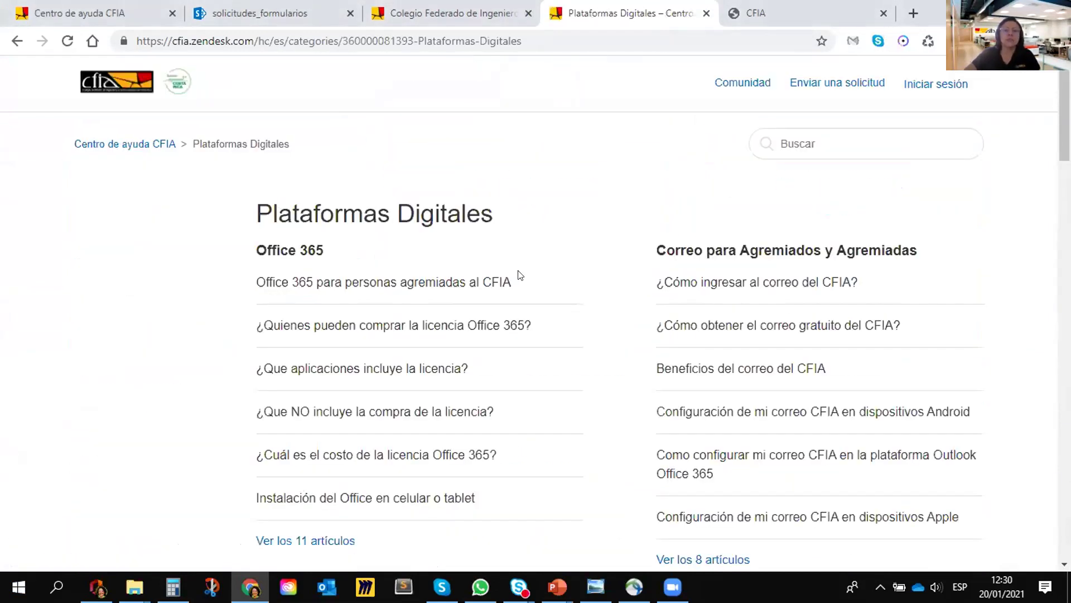
scroll(519, 282, down, 5)
scroll(518, 284, down, 20)
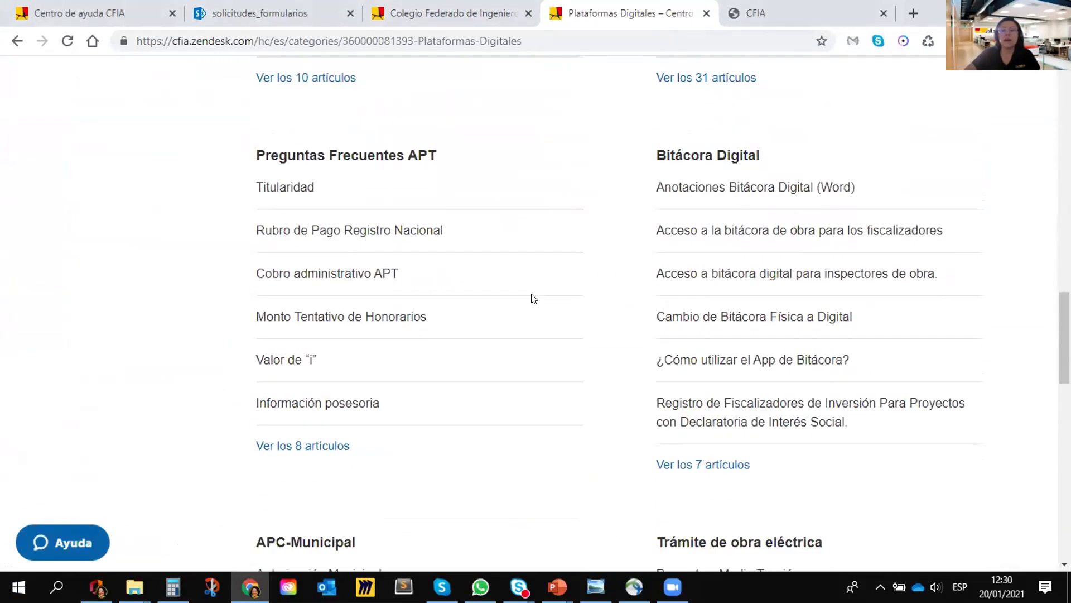
scroll(533, 300, down, 6)
click(683, 243)
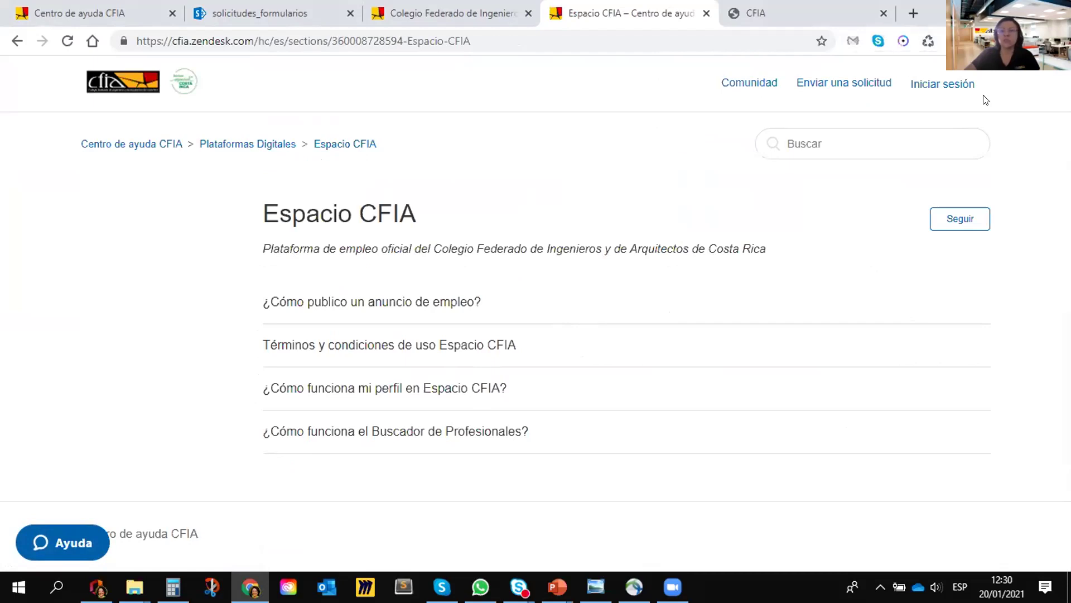
Step: Search the help centre for "permiso de construccion", look over the articles found and close the help centre tab
click(847, 147)
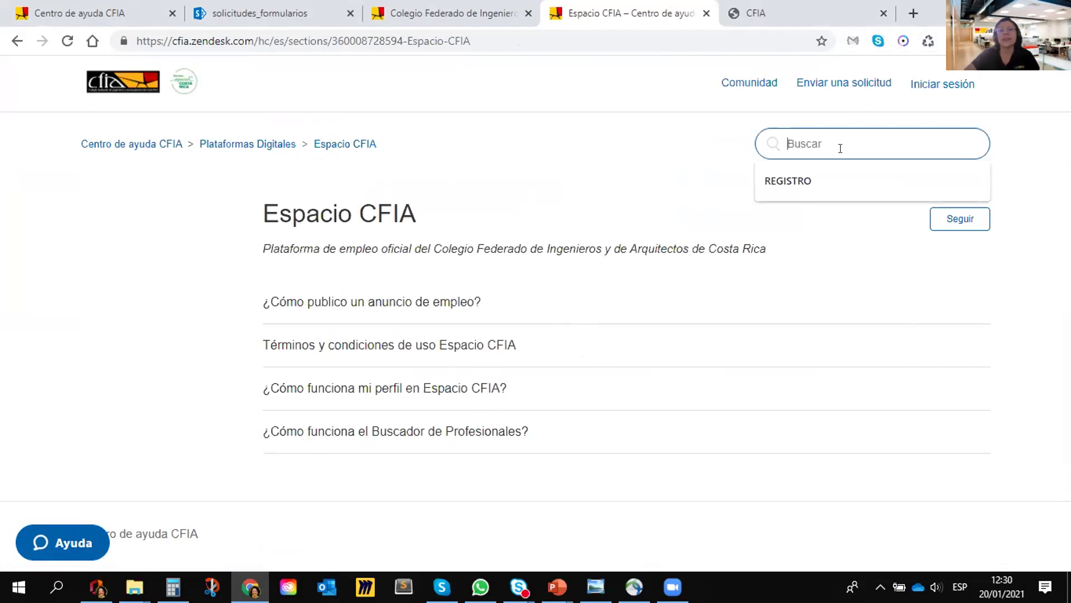
text(permiso de construccion)
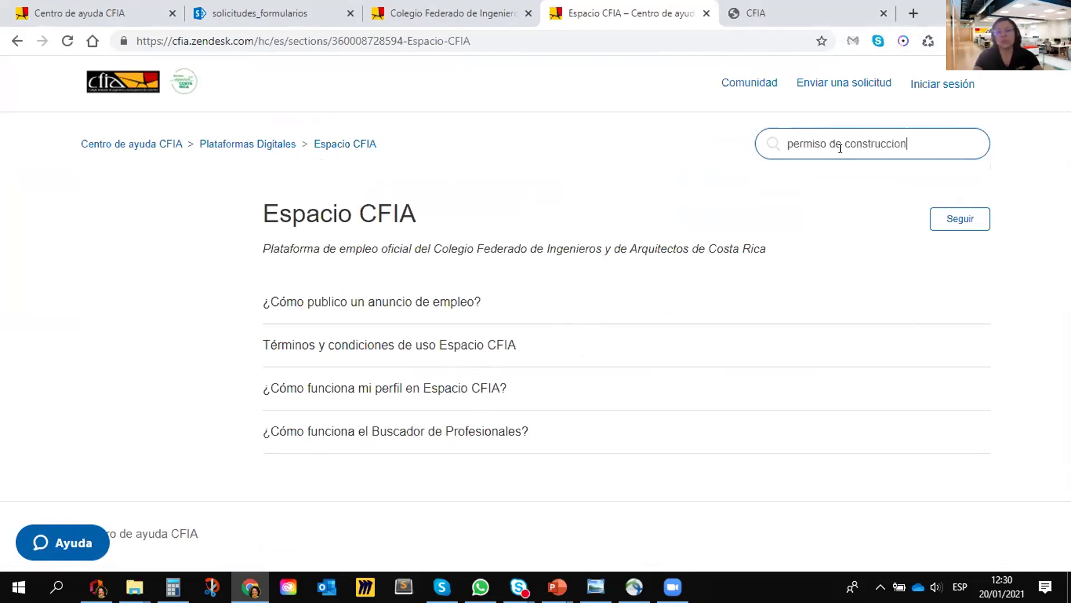
key(Return)
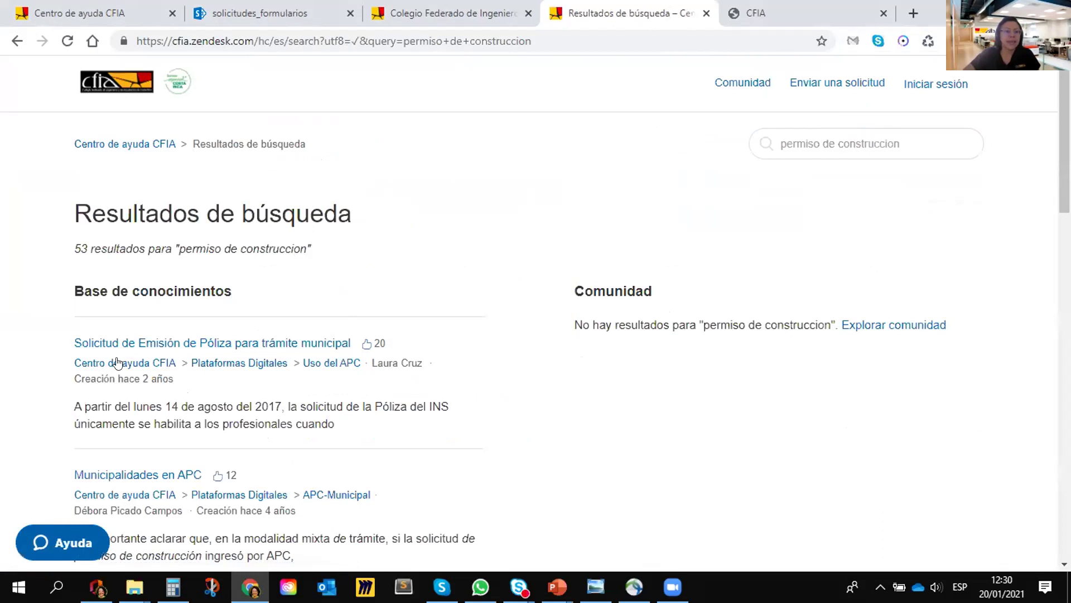
click(792, 139)
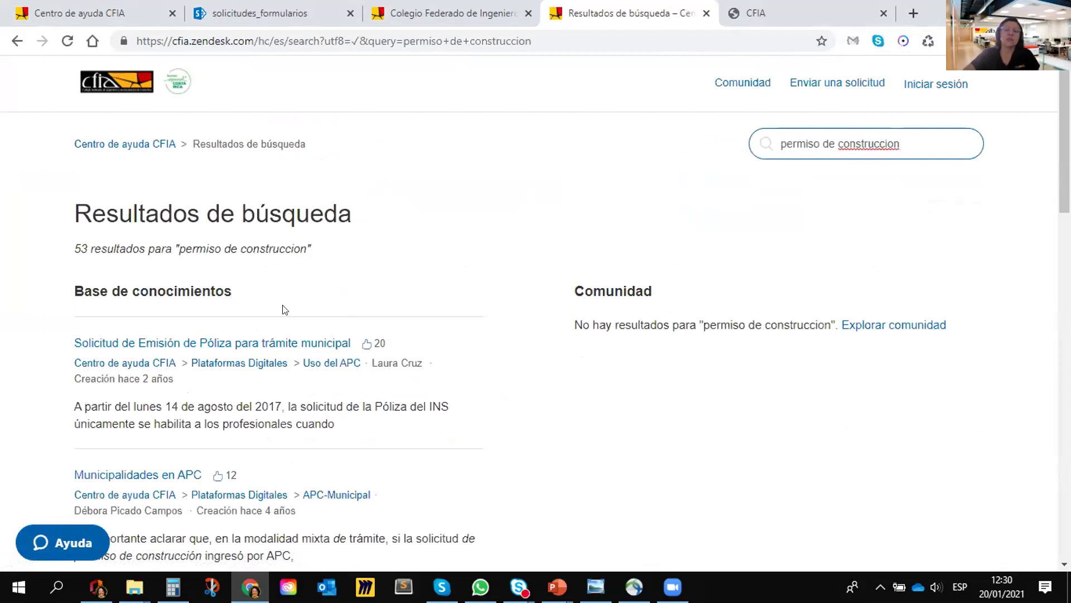
scroll(321, 296, down, 10)
scroll(323, 299, down, 8)
scroll(335, 278, up, 20)
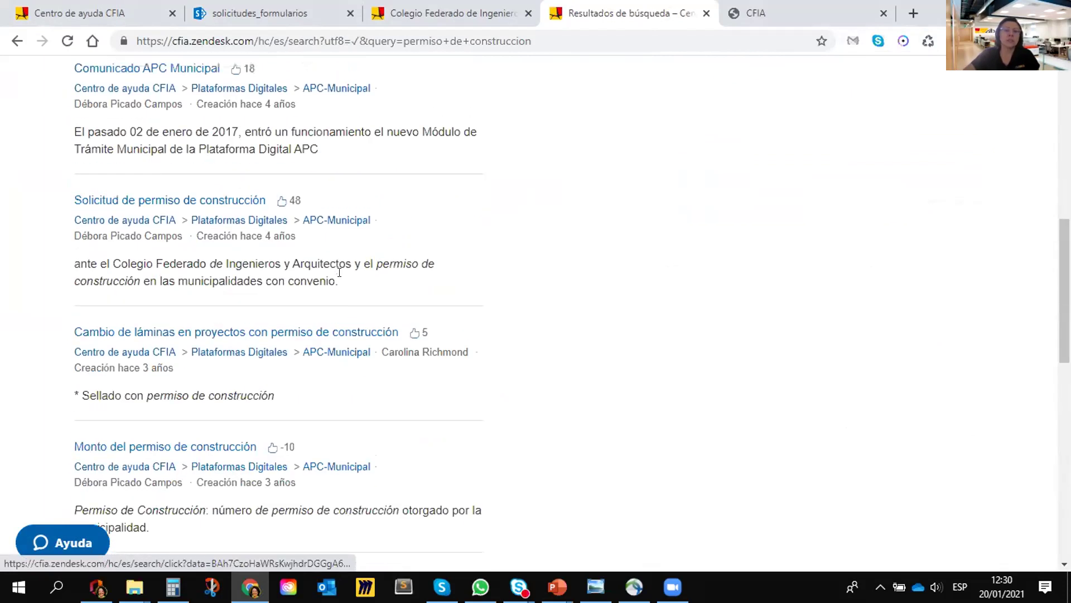
click(706, 15)
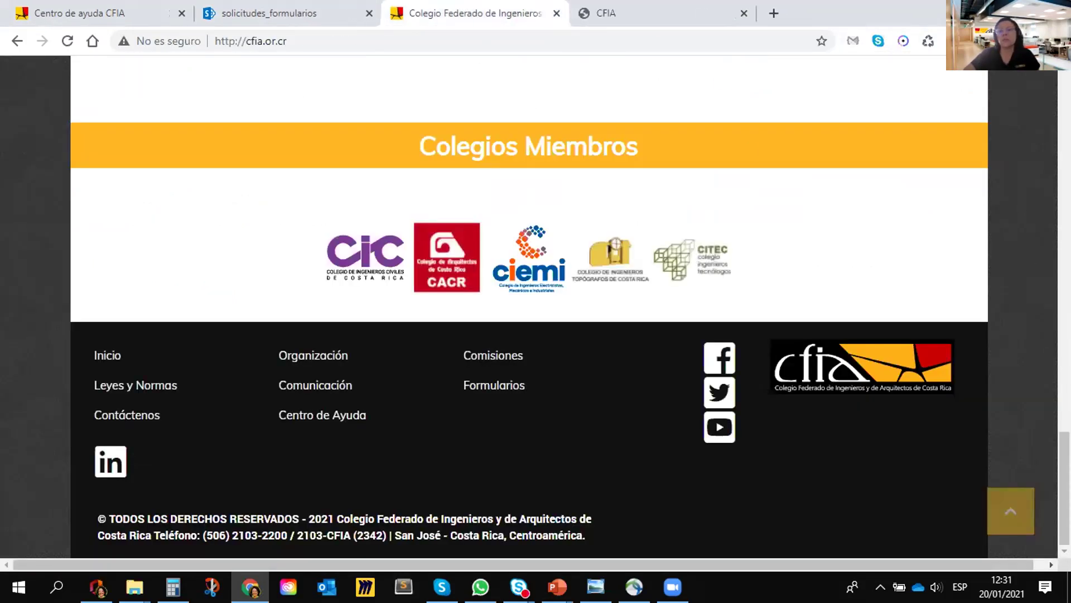
Step: Search Espacio CFIA for "3d" from the CFIA home page and close the older CFIA tab
scroll(530, 307, up, 14)
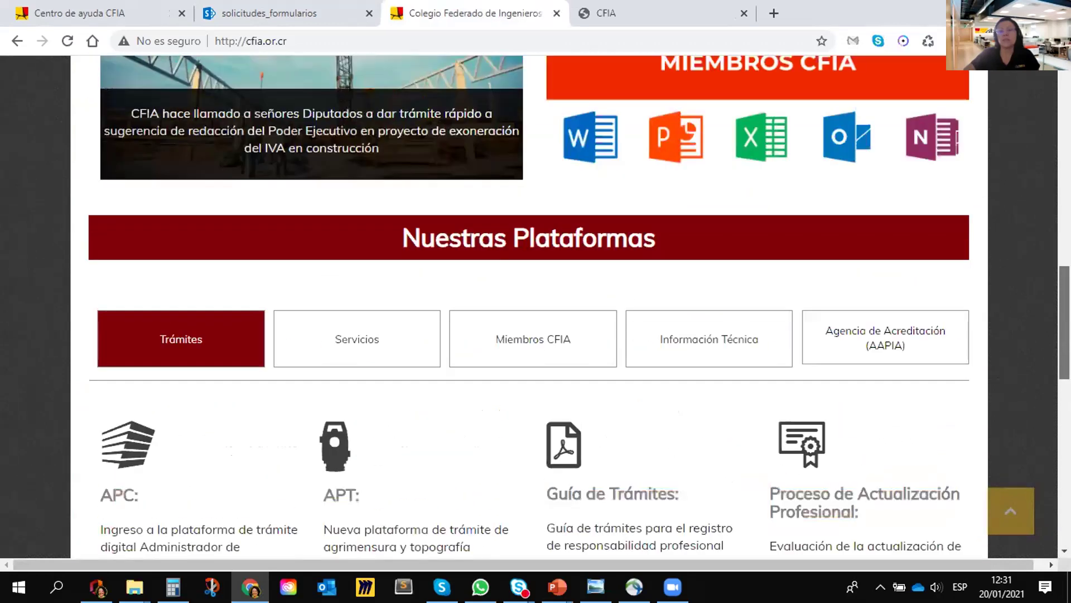
scroll(530, 307, up, 16)
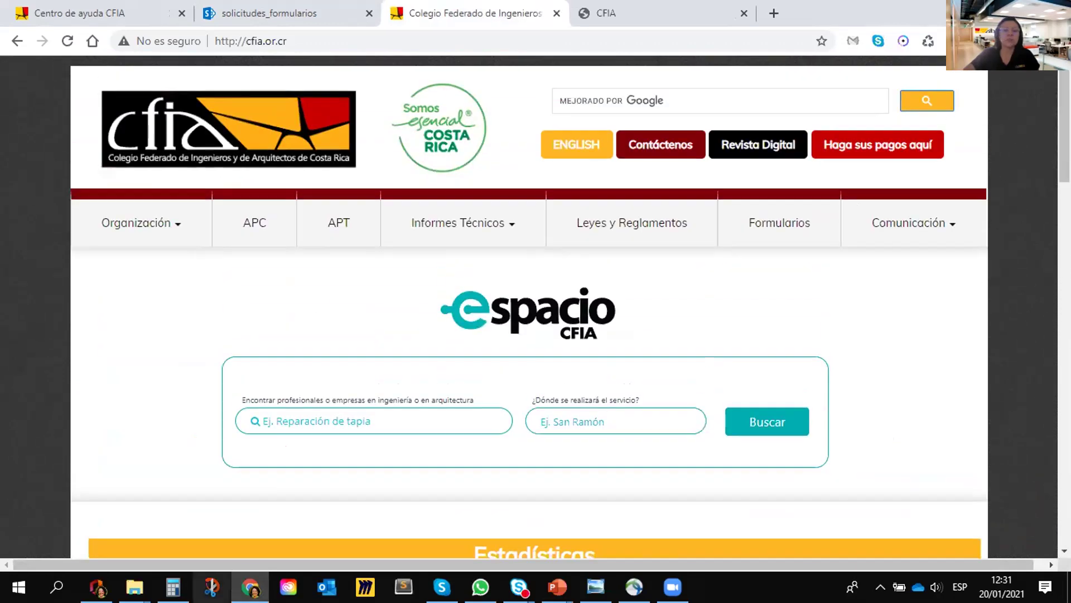
click(287, 414)
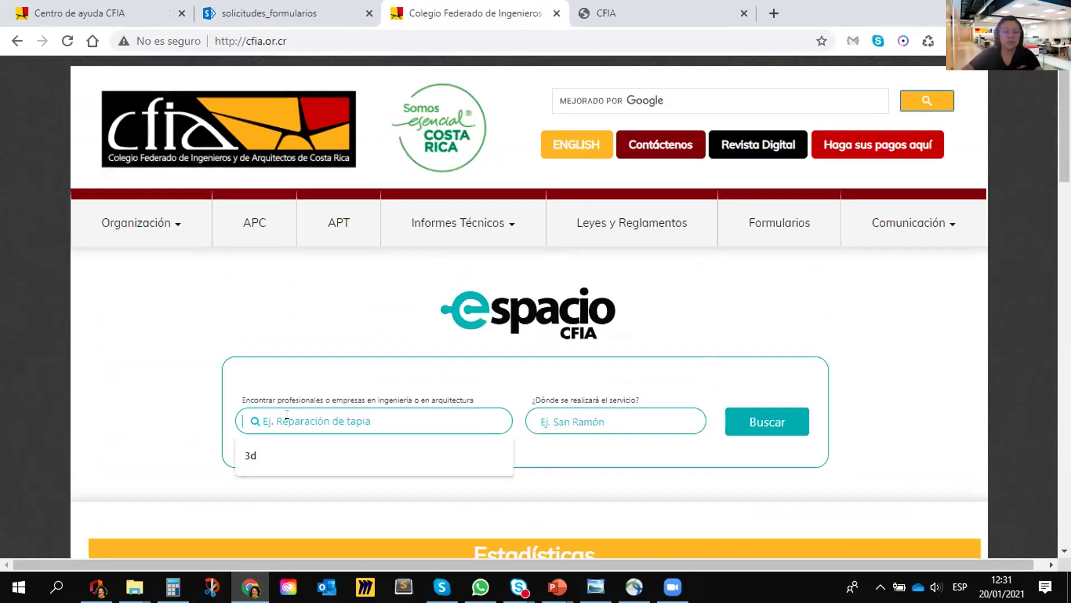
click(266, 453)
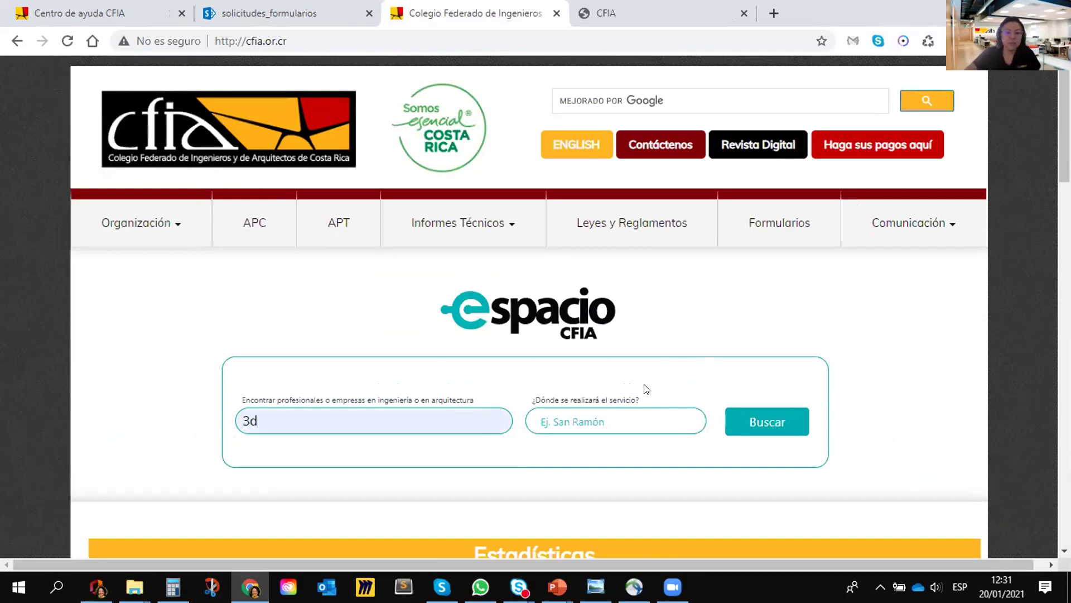
scroll(646, 389, down, 3)
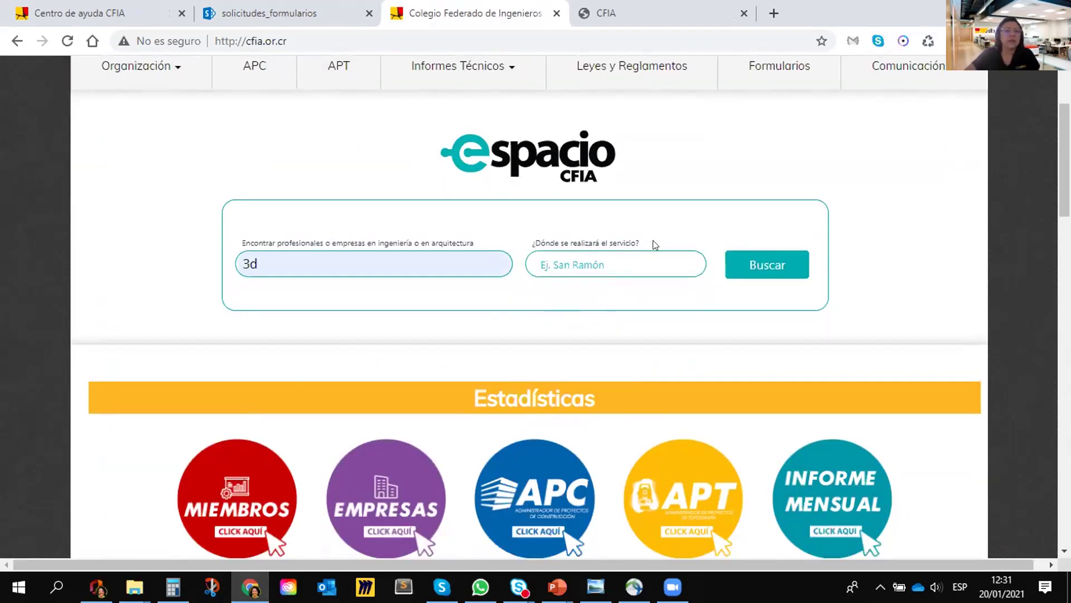
click(757, 260)
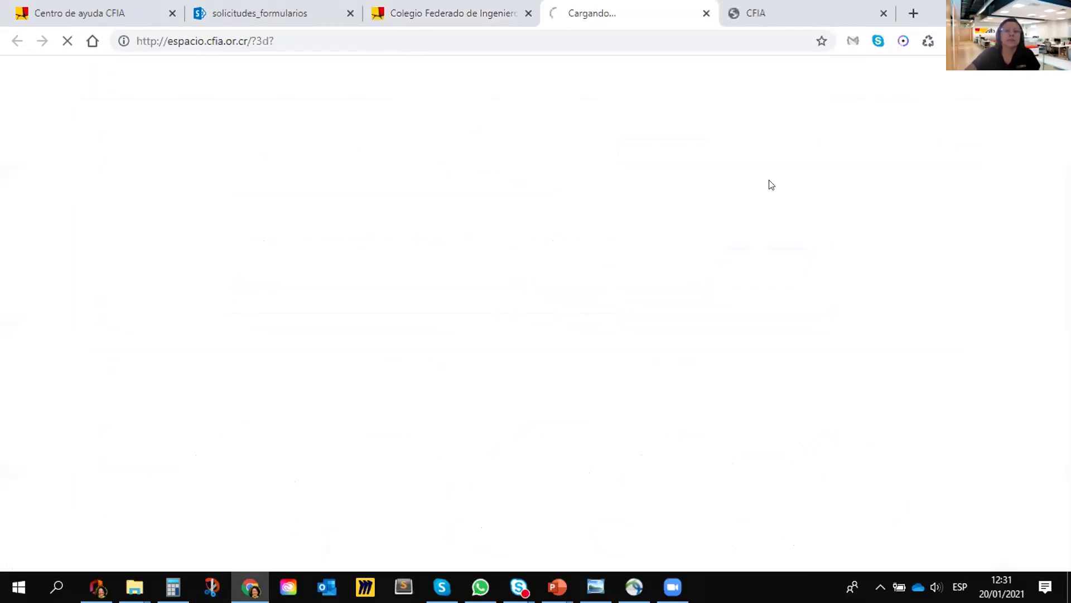
click(883, 13)
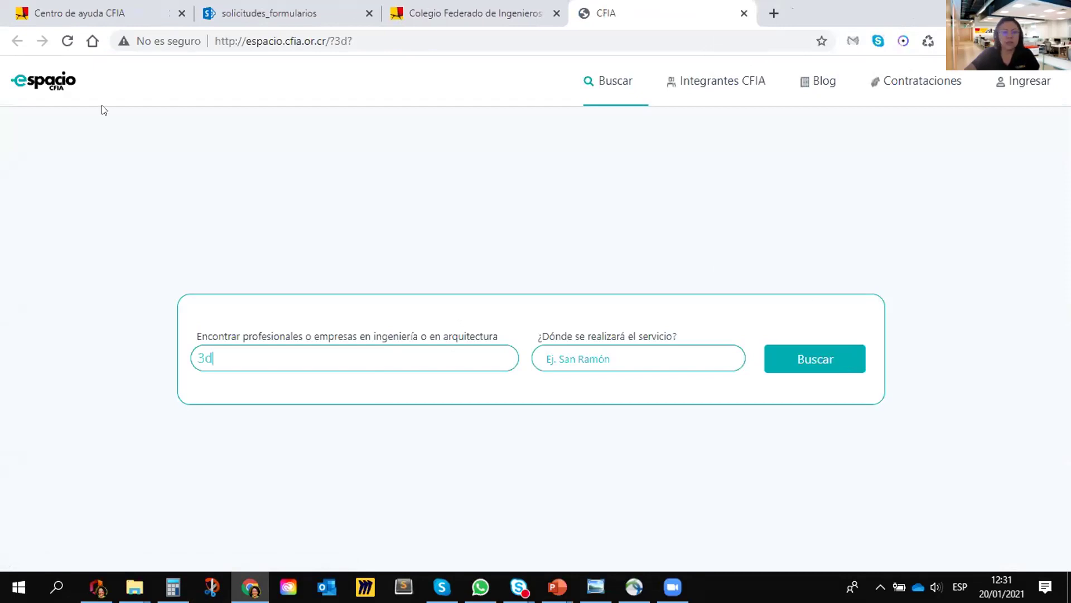
Step: Replace the Espacio CFIA search term with "Peritaje", run the search and look through the listed professionals
double_click(209, 360)
text(Peritaje)
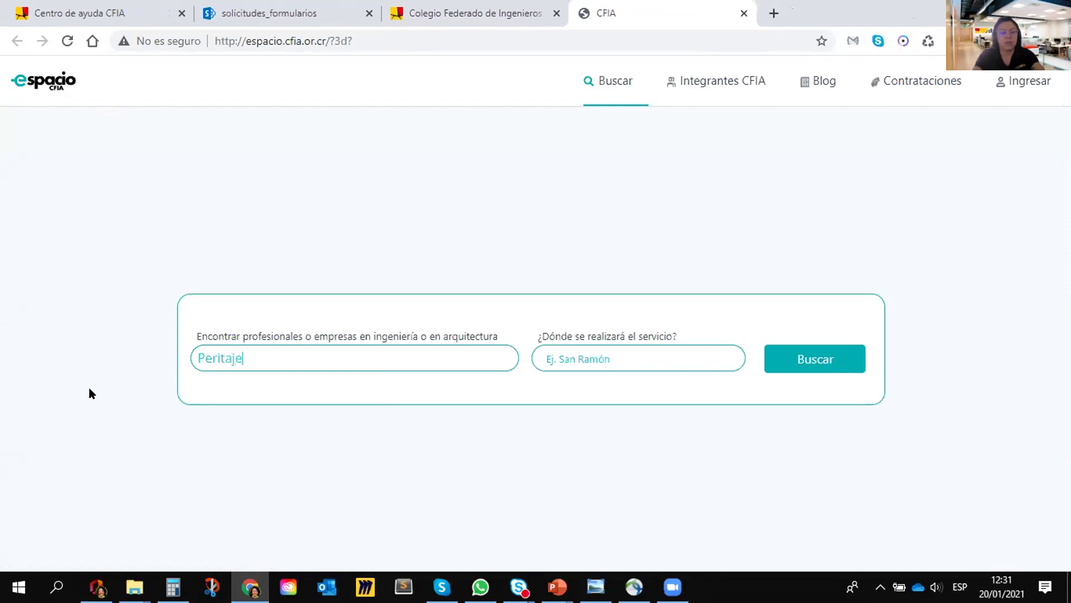
click(789, 353)
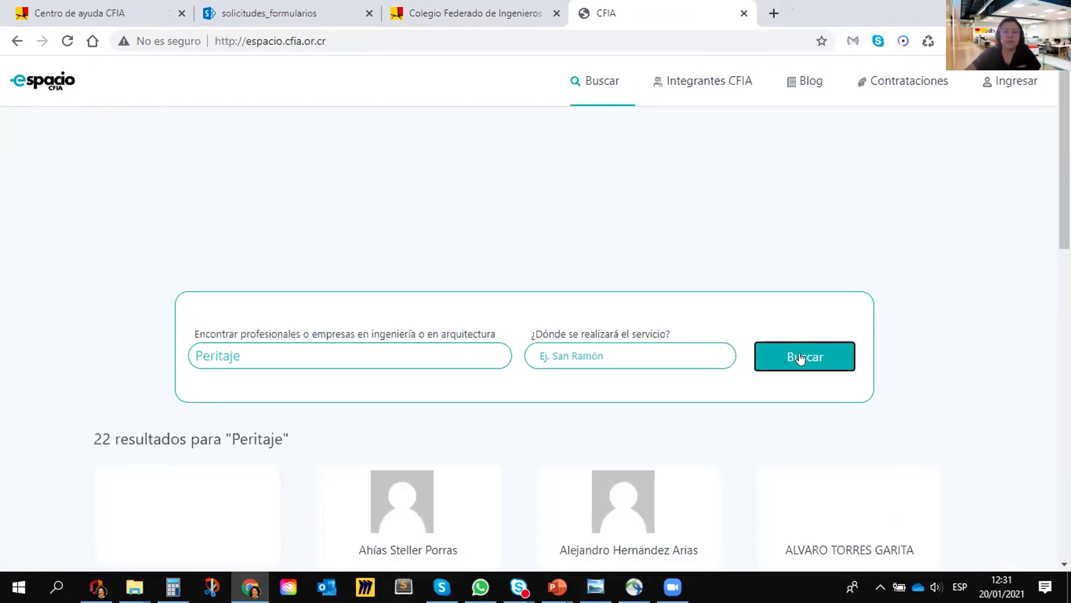
scroll(799, 360, down, 1)
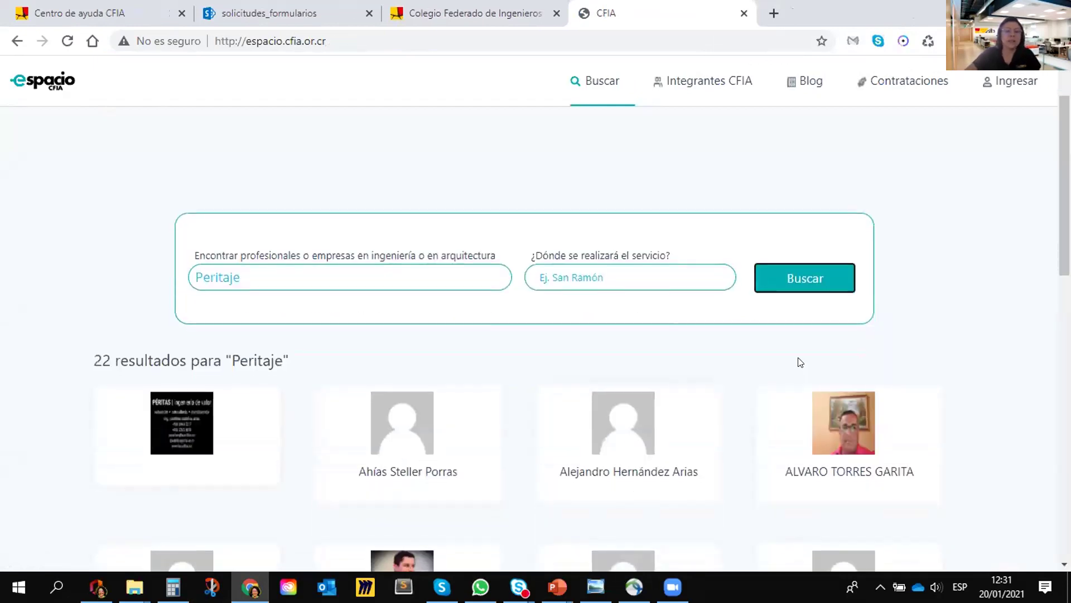
scroll(886, 399, down, 2)
scroll(887, 399, down, 4)
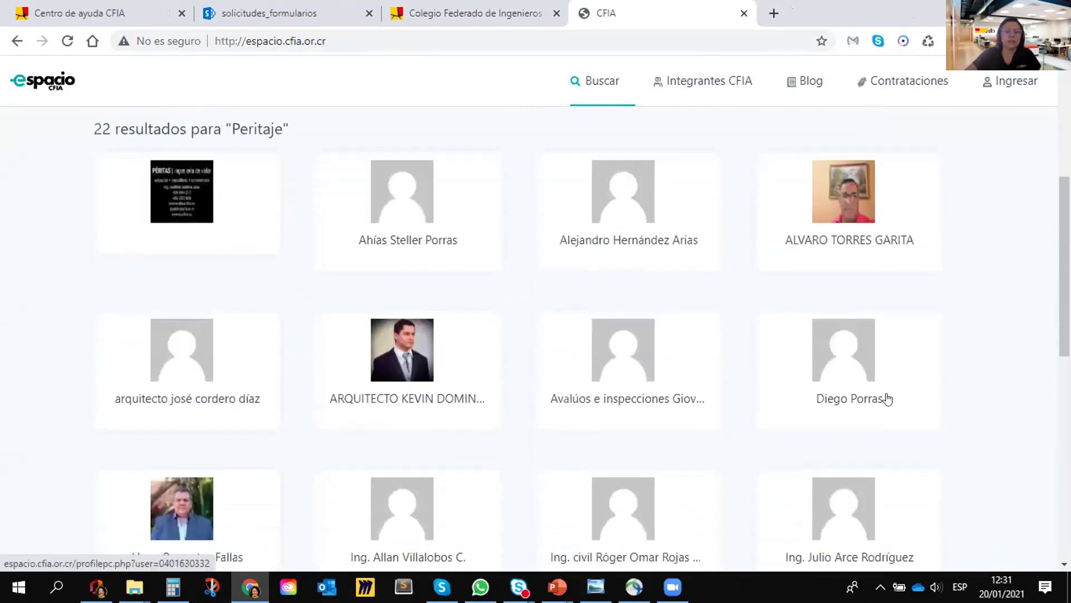
scroll(887, 399, down, 8)
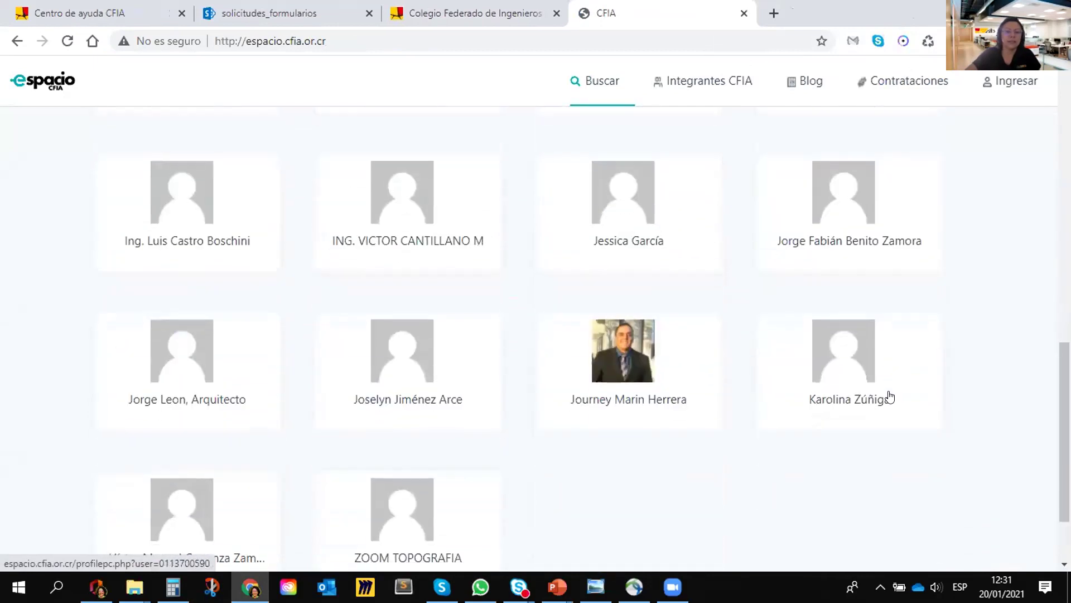
scroll(893, 399, up, 6)
scroll(897, 399, up, 8)
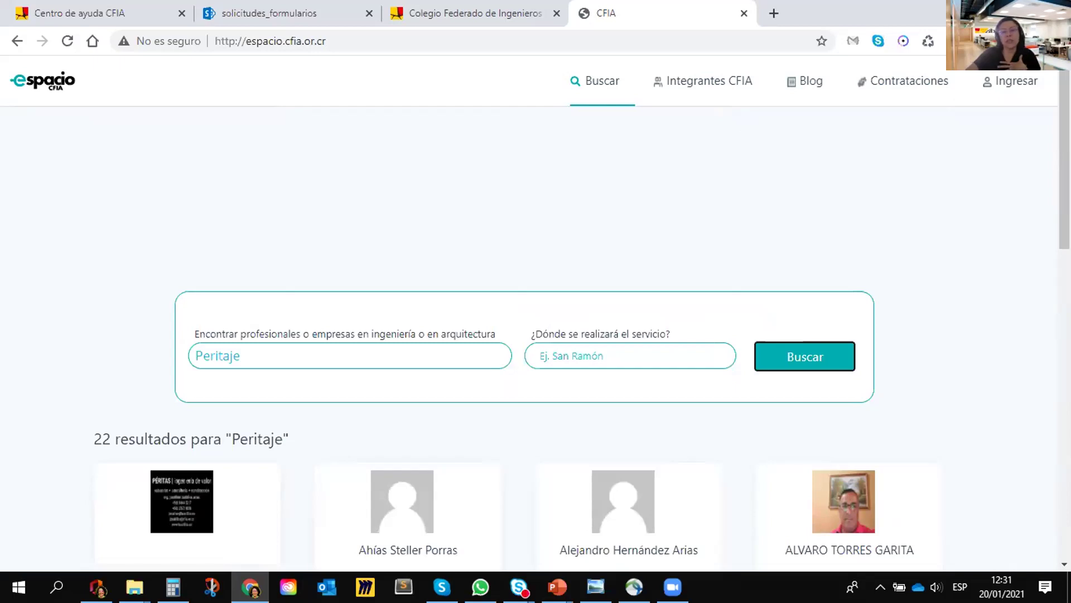
Step: Log in to Espacio CFIA as Profesional CFIA, filling the ID number and password from the first saved credentials
click(1003, 83)
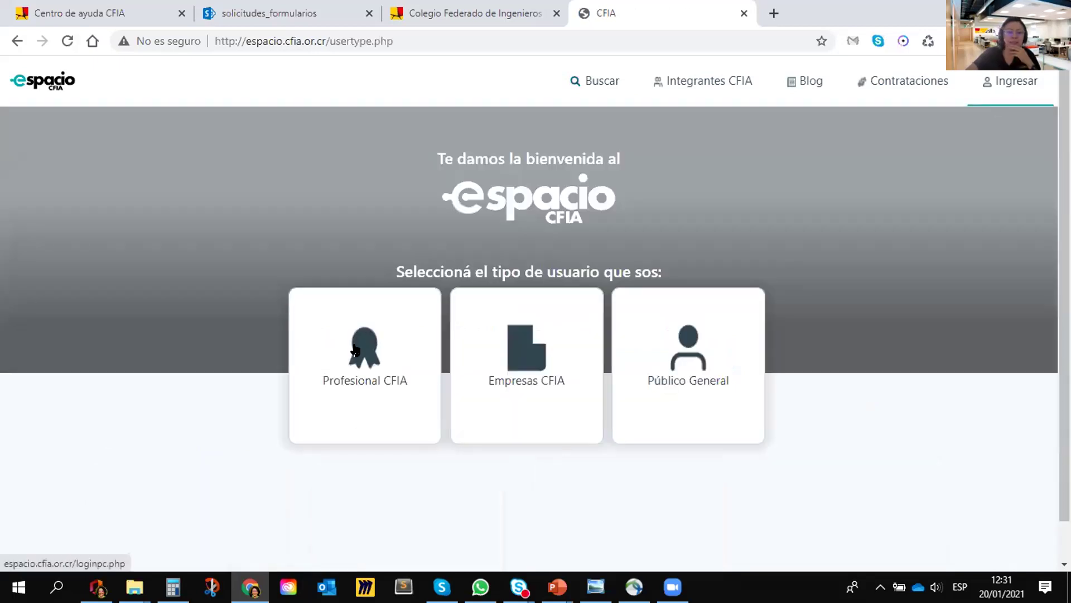
click(355, 349)
scroll(356, 347, down, 1)
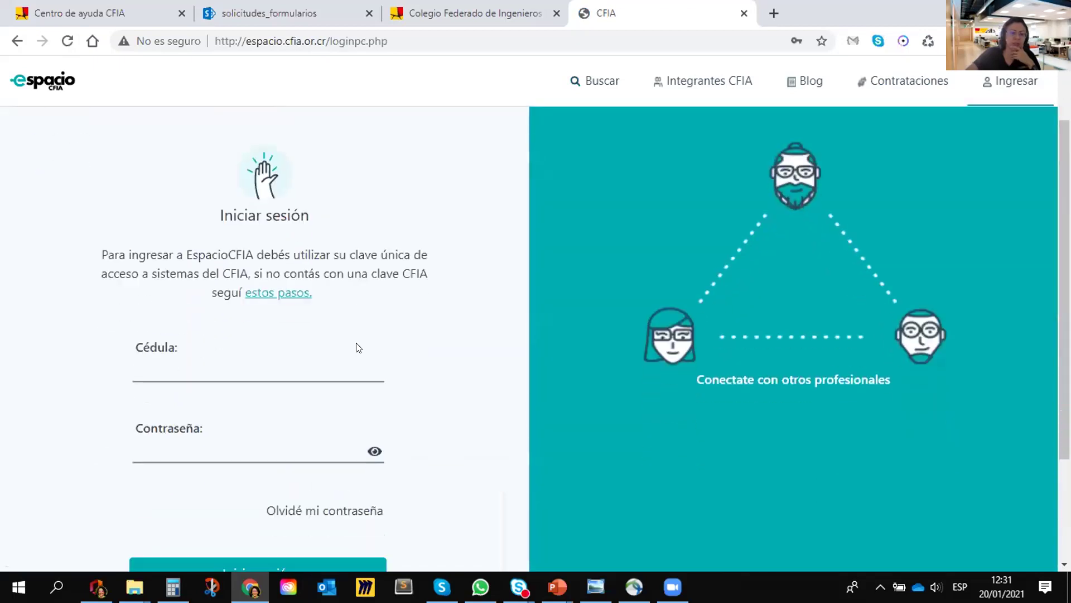
click(246, 372)
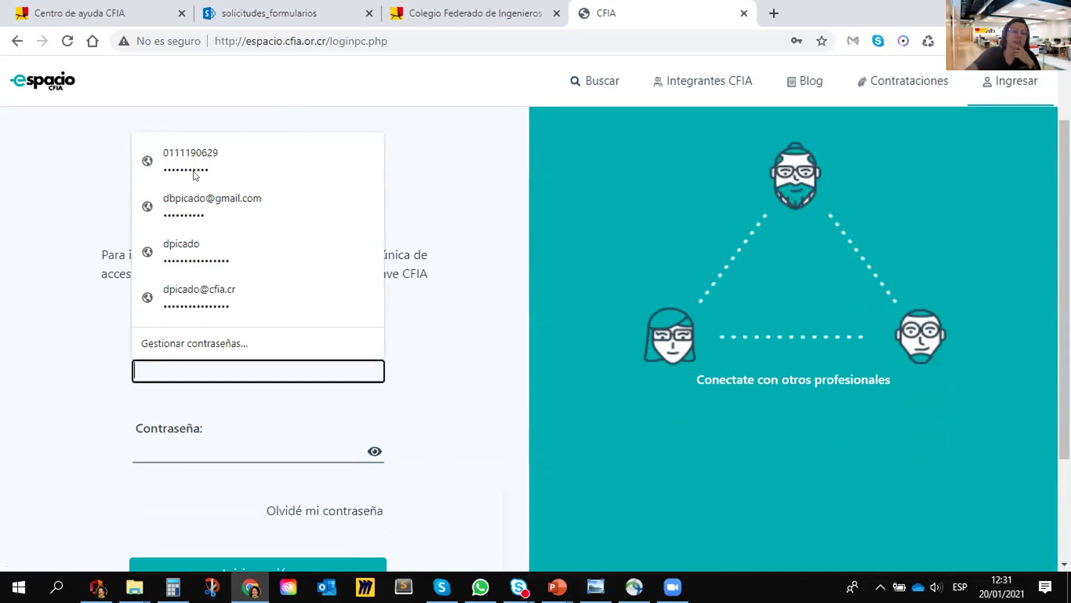
key(Down)
key(Return)
scroll(371, 361, down, 3)
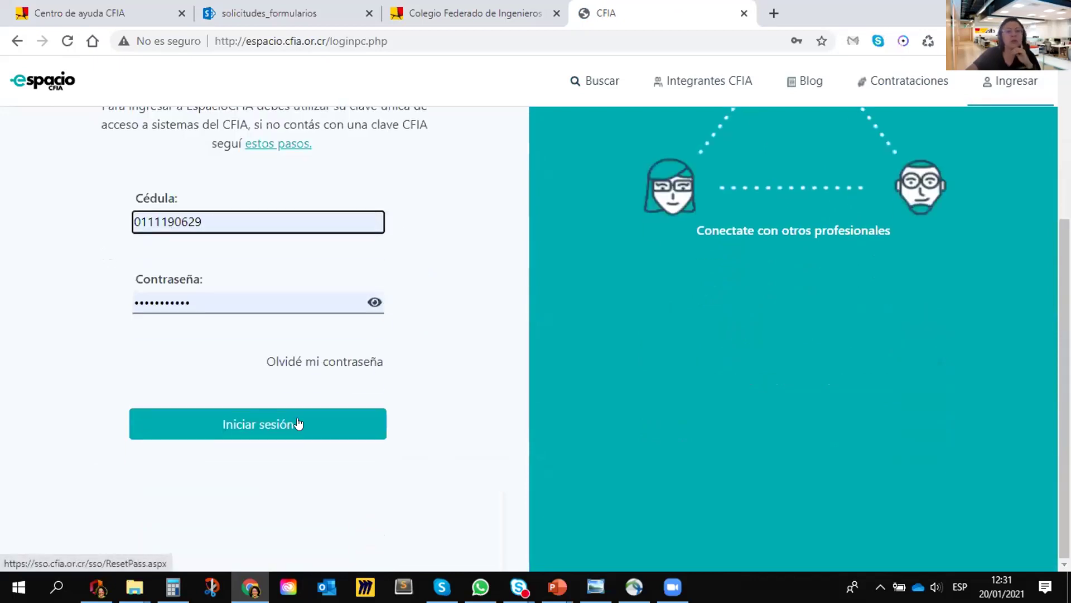
click(297, 423)
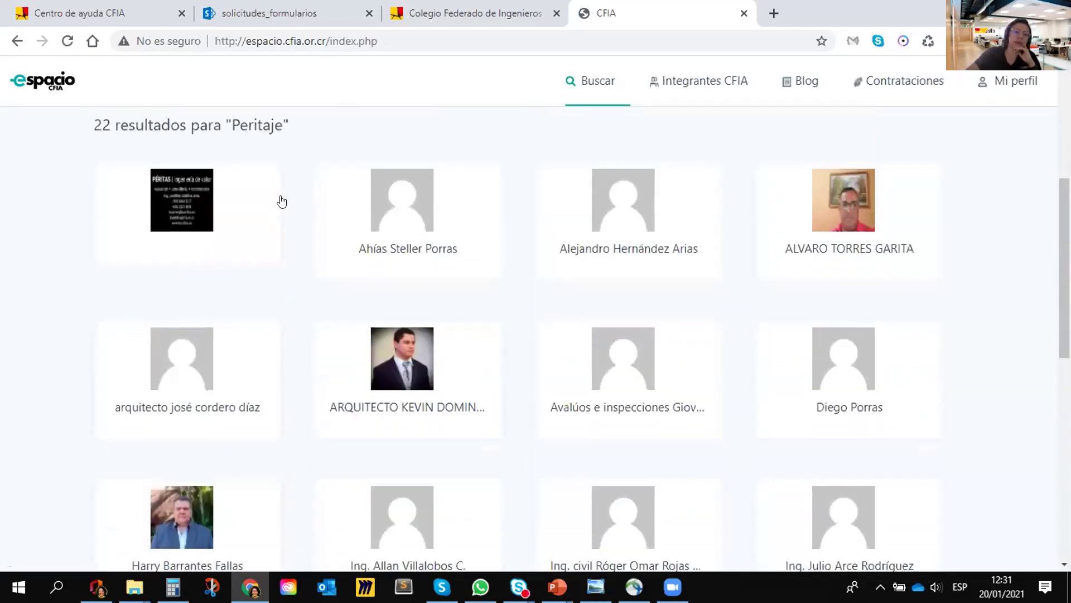
Step: Review the "Peritaje" results while logged in and return to the search form
scroll(833, 359, down, 10)
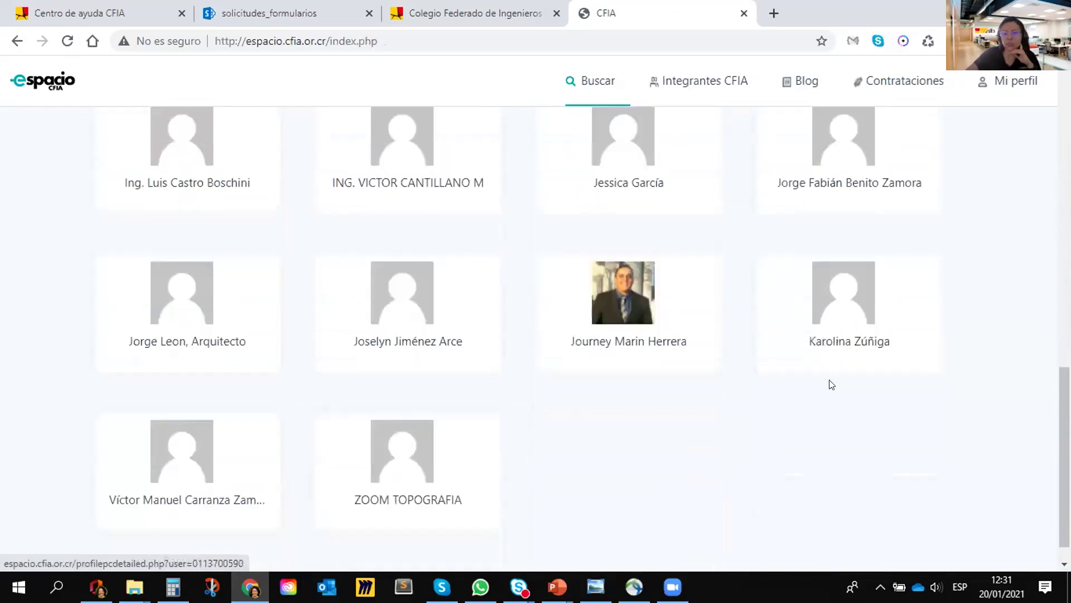
scroll(821, 387, up, 4)
scroll(814, 398, up, 12)
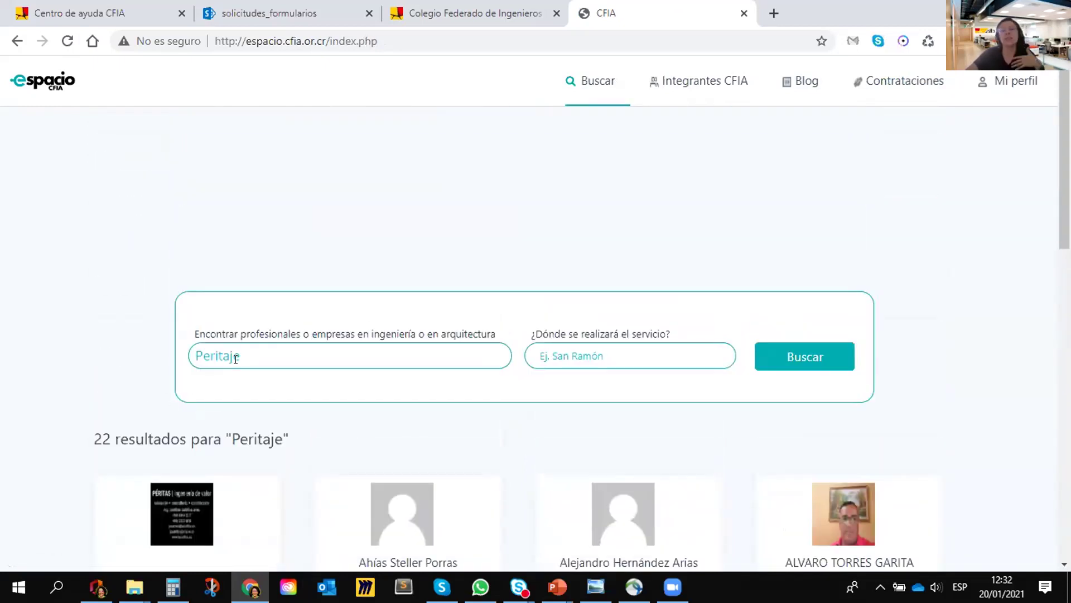
Step: Open the logged-in professional's own profile and examine its personal data, academic information and CFIA certifications
scroll(231, 377, down, 4)
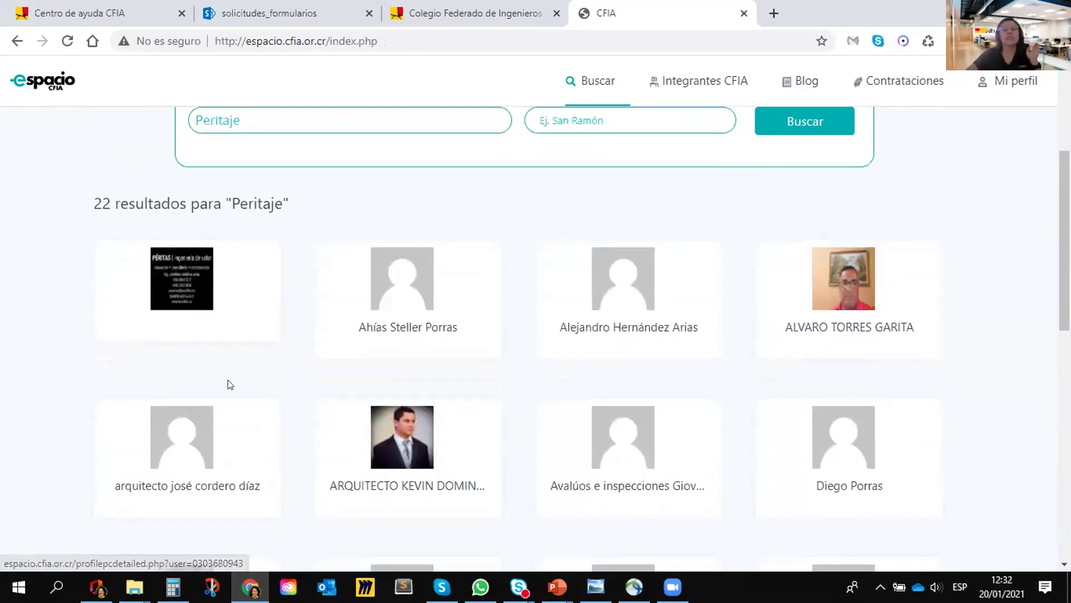
scroll(231, 383, up, 4)
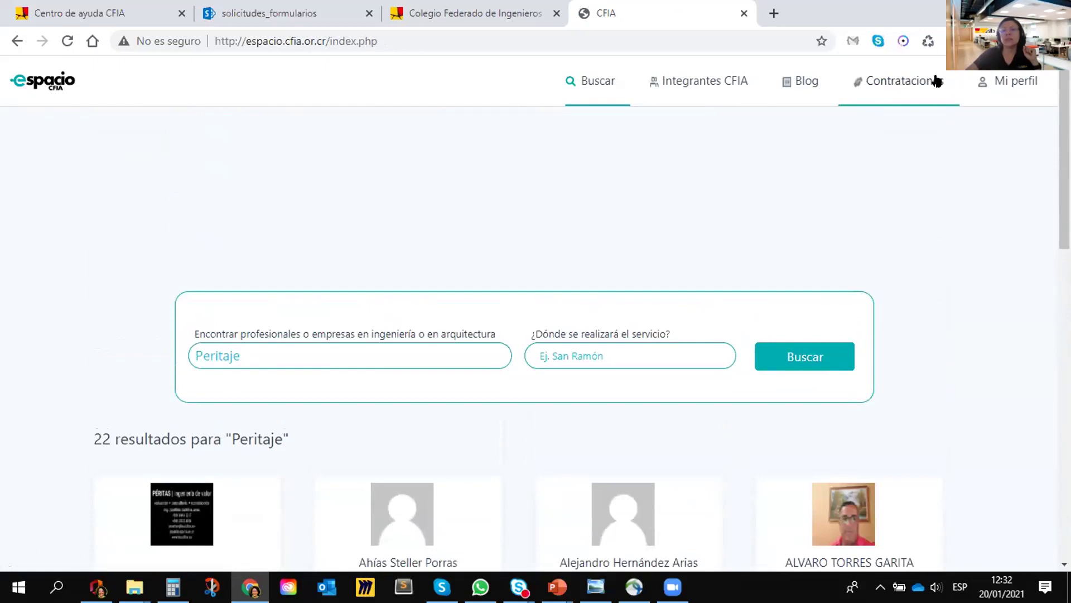
click(1013, 80)
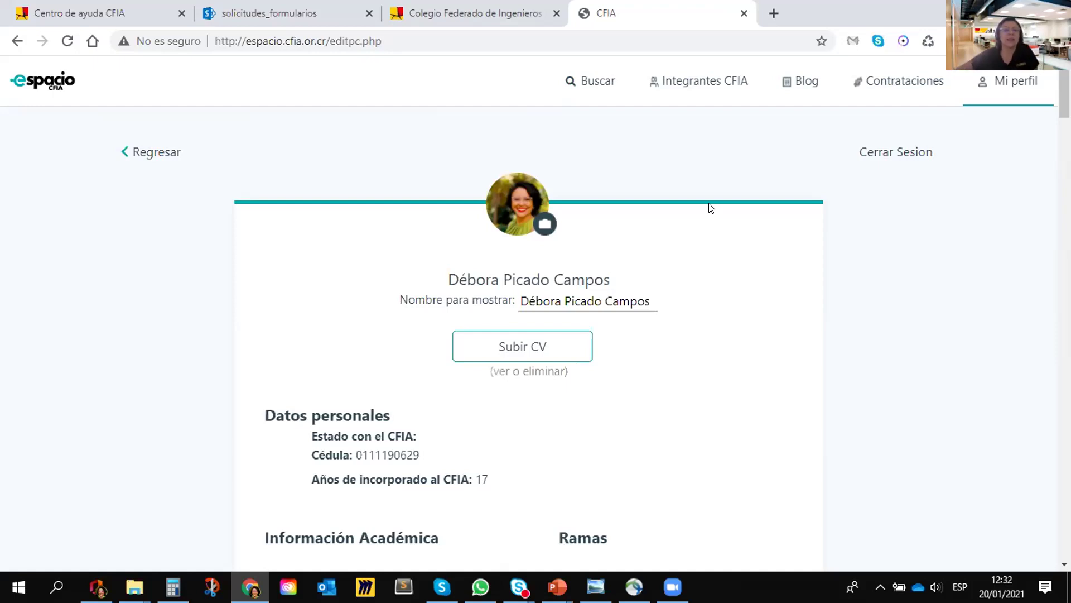
scroll(540, 253, down, 1)
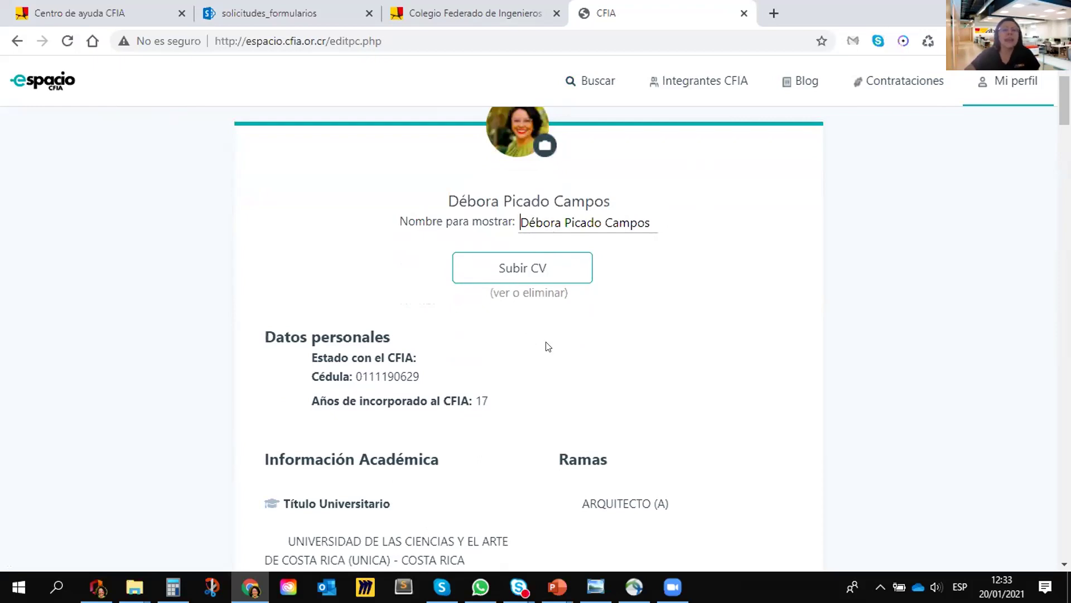
scroll(547, 347, down, 4)
scroll(548, 346, down, 1)
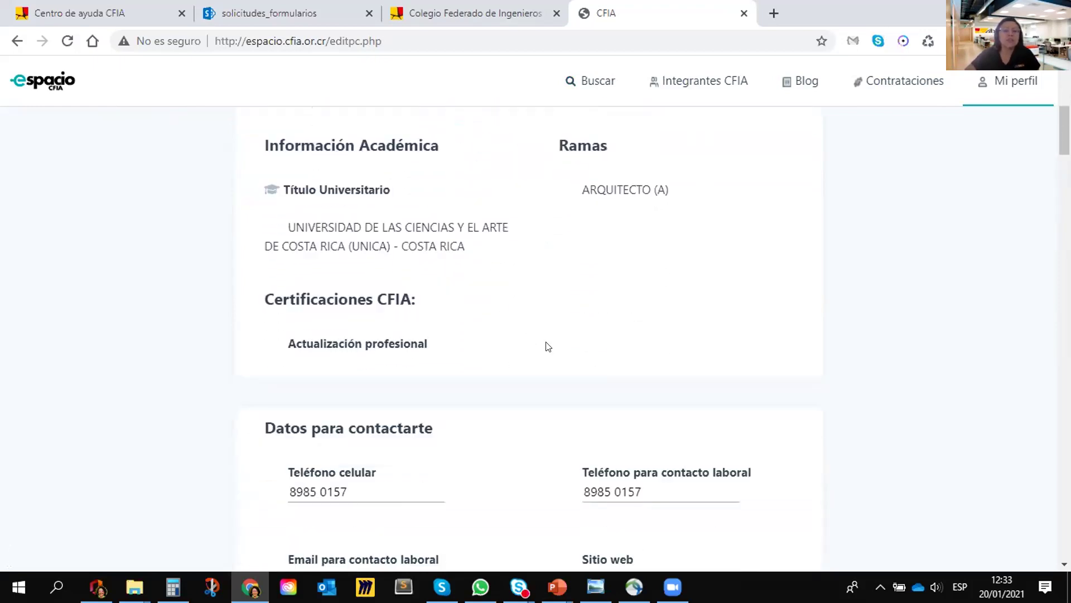
scroll(547, 346, up, 4)
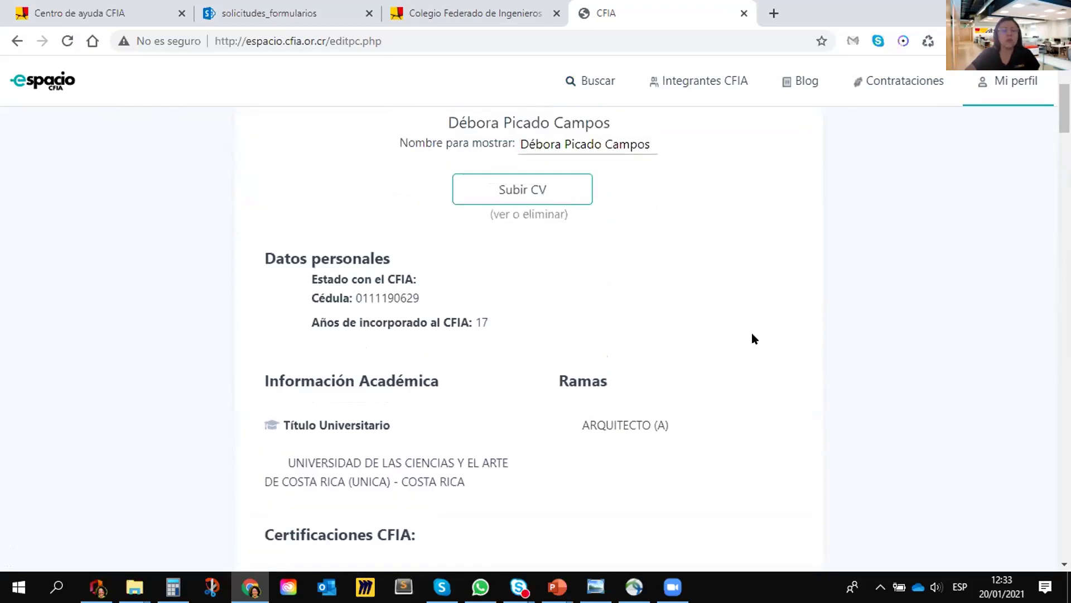
scroll(750, 334, down, 1)
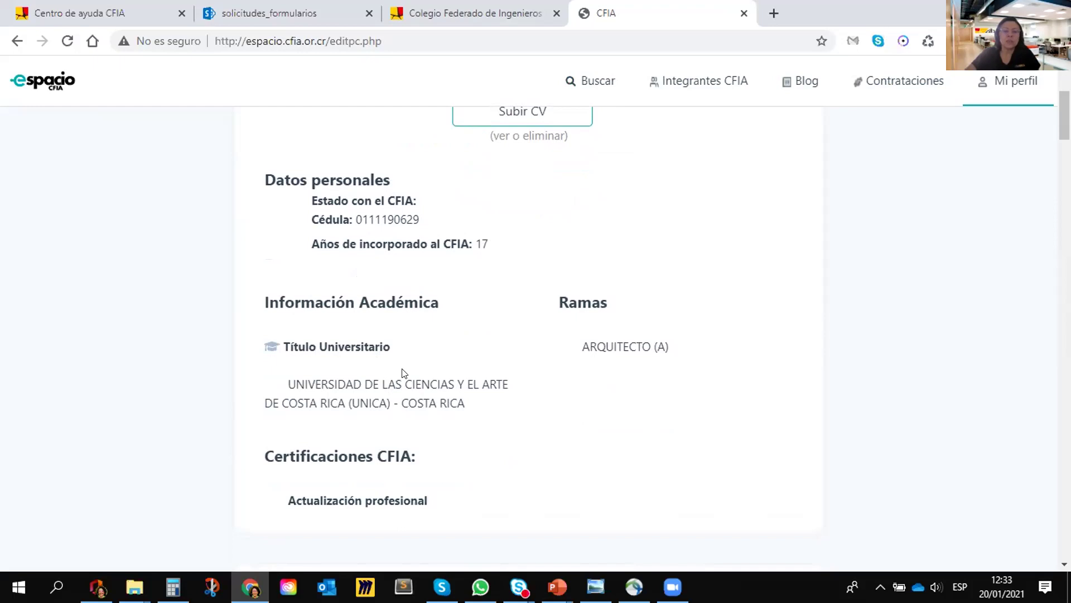
scroll(630, 234, down, 1)
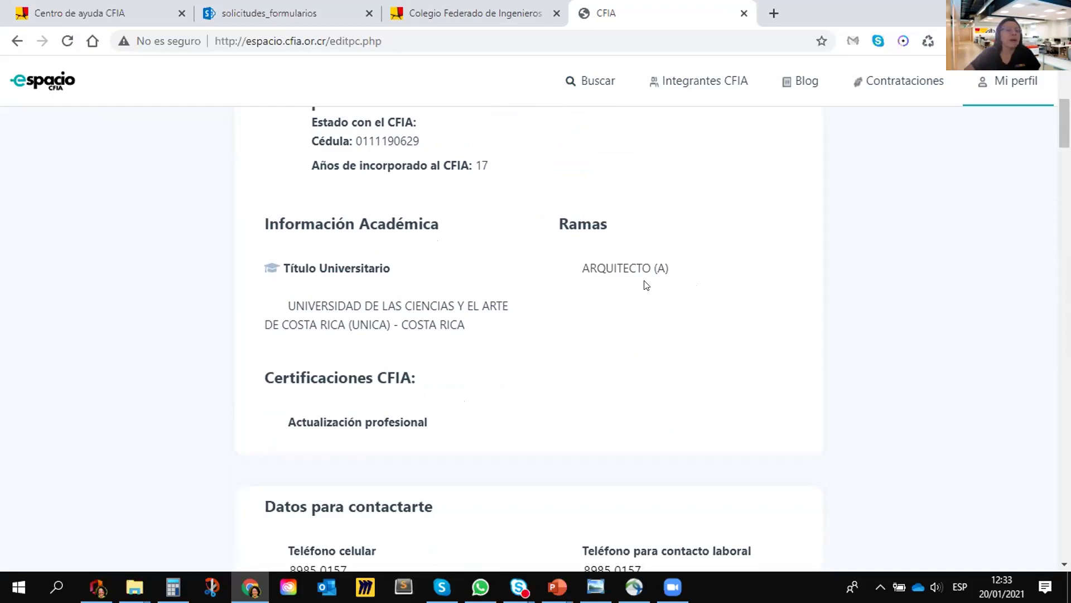
scroll(593, 321, down, 2)
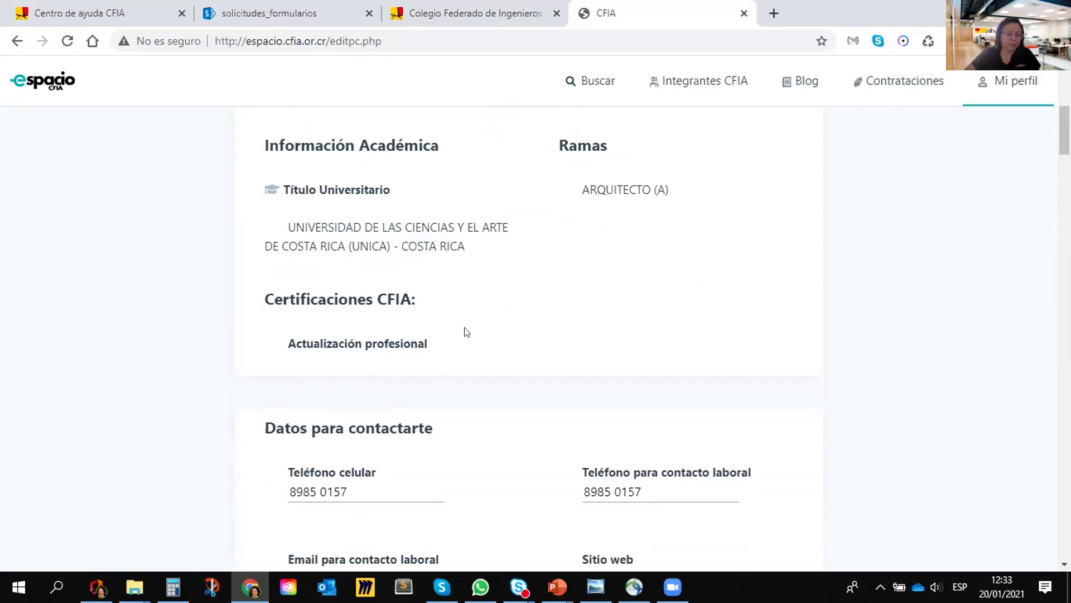
Step: Review the profile's contact details and the registered projects by category
scroll(436, 333, down, 4)
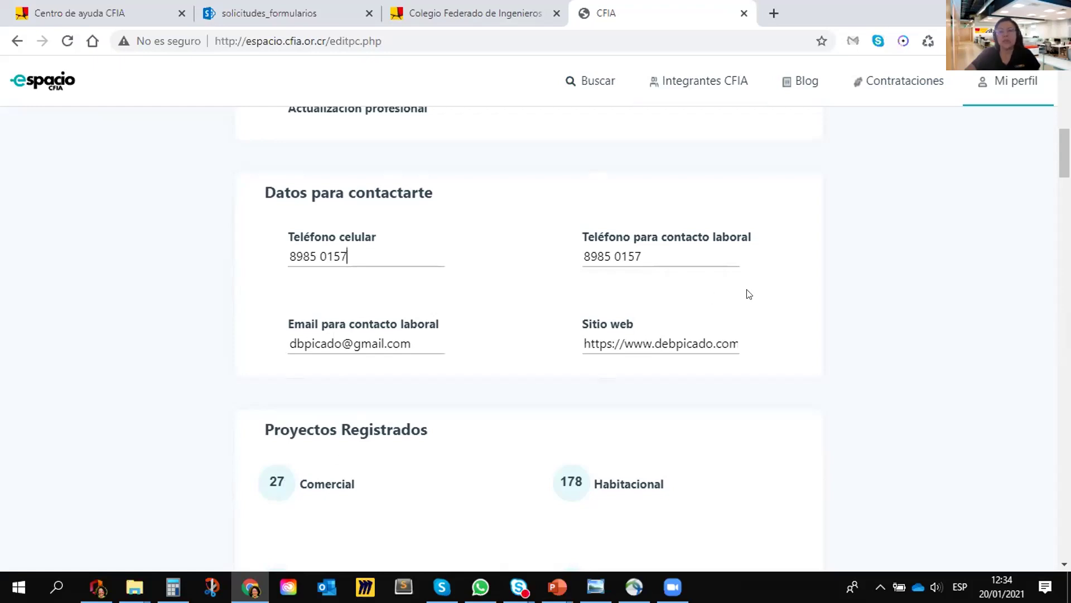
click(346, 261)
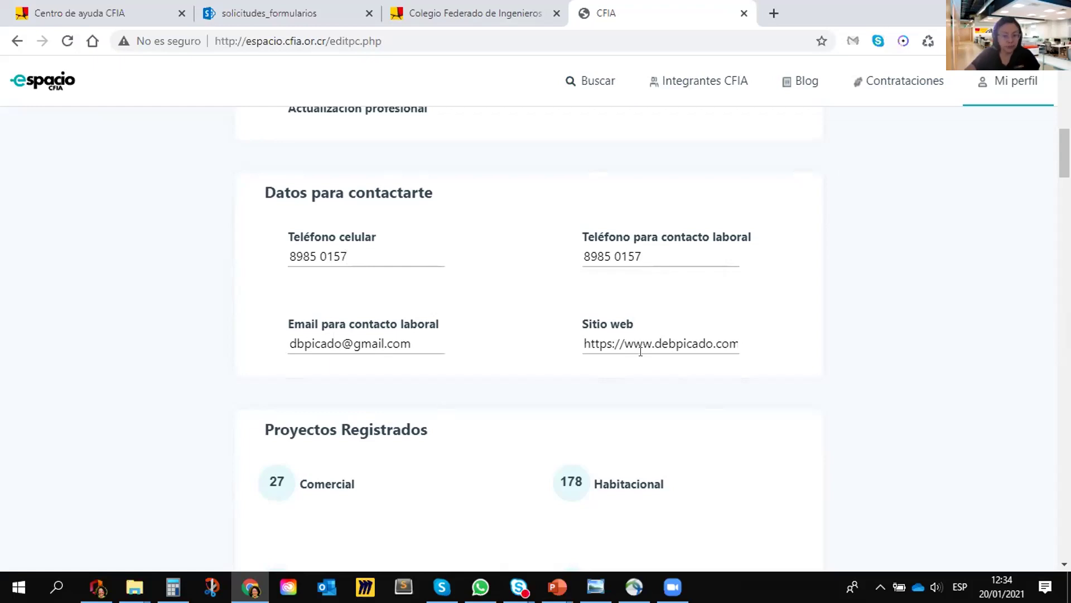
scroll(724, 351, down, 5)
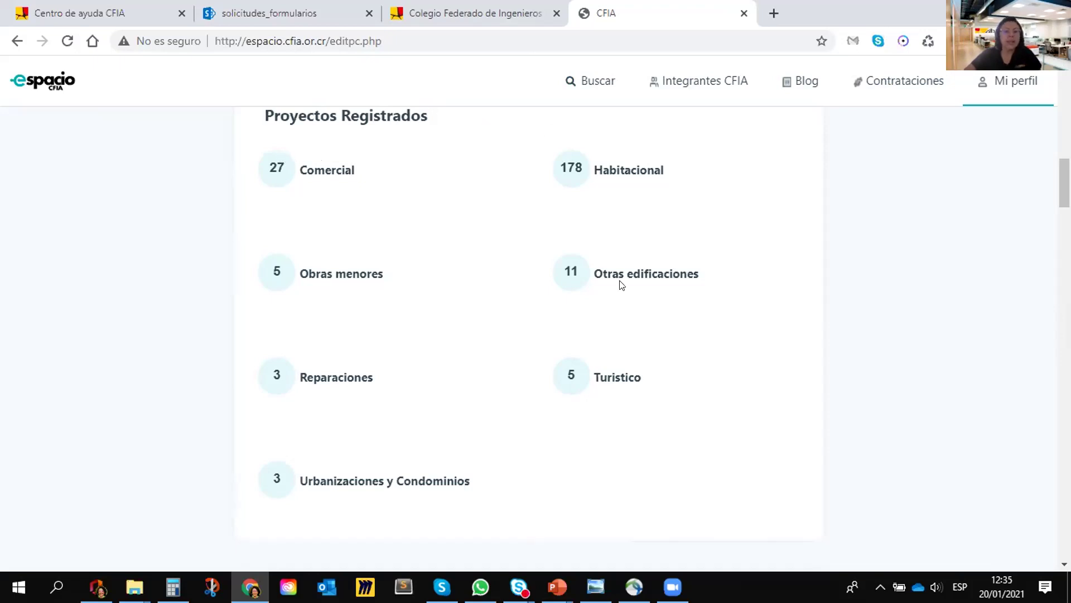
scroll(627, 291, down, 3)
scroll(628, 297, up, 3)
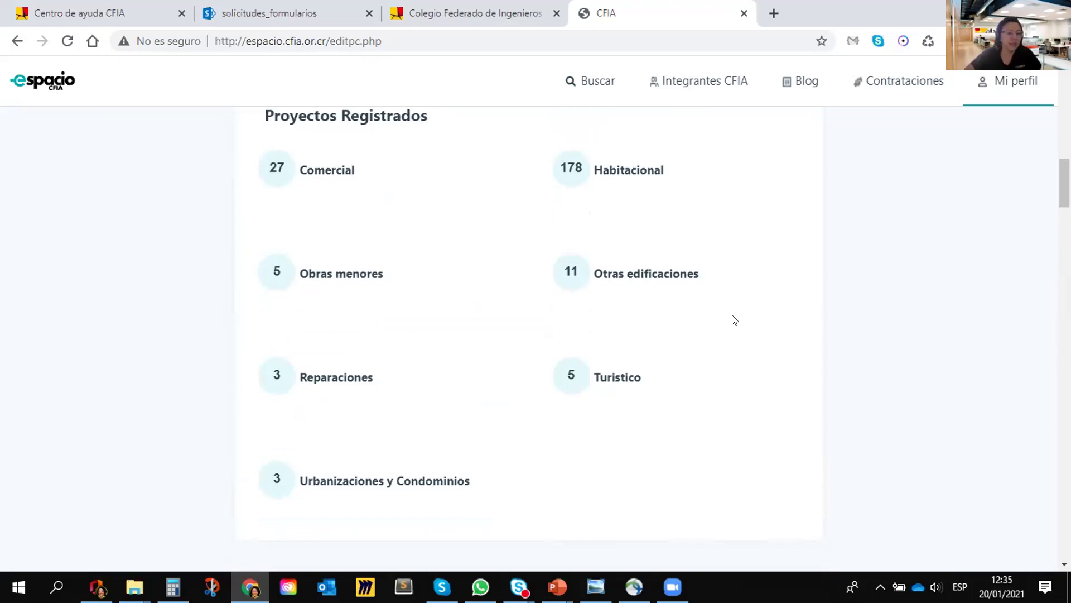
scroll(732, 314, up, 5)
scroll(736, 318, up, 4)
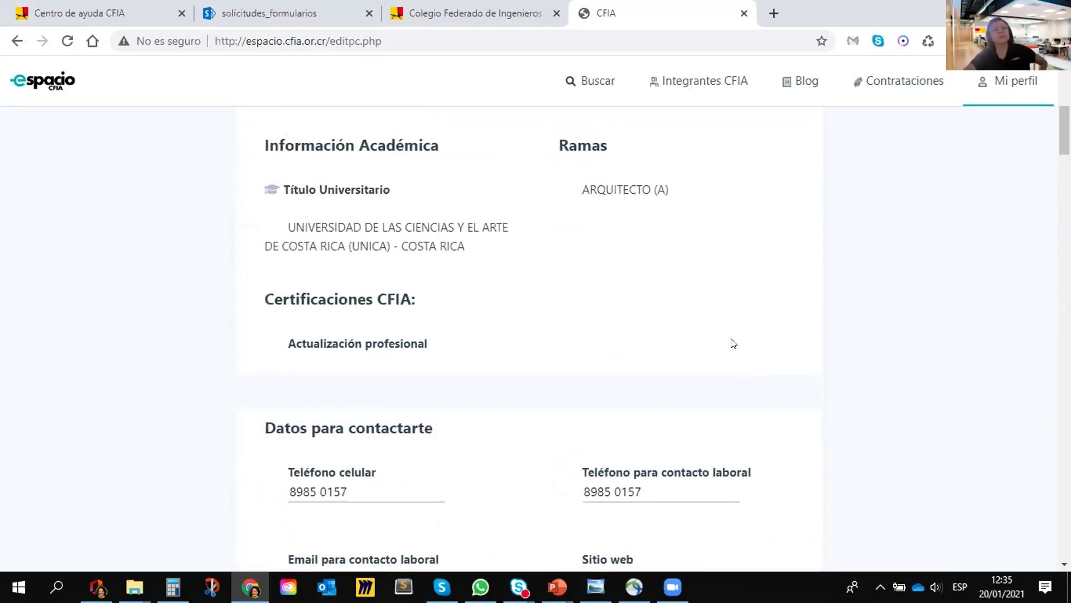
Step: Examine the brief professional description in the profile, comparing it with the registered projects and personal data above it
scroll(658, 372, down, 12)
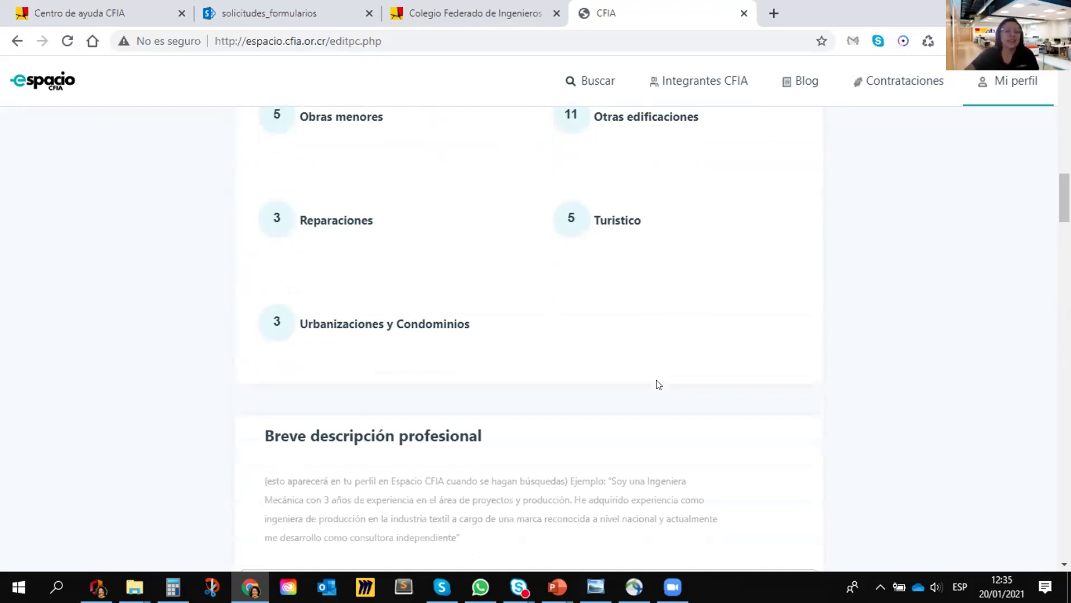
scroll(659, 384, down, 1)
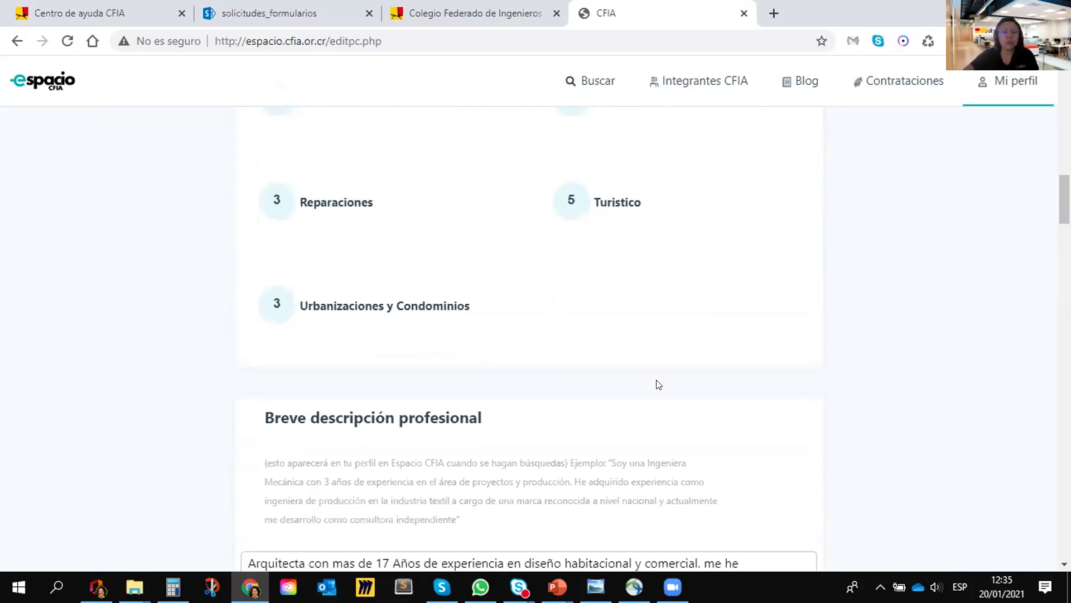
scroll(658, 383, down, 4)
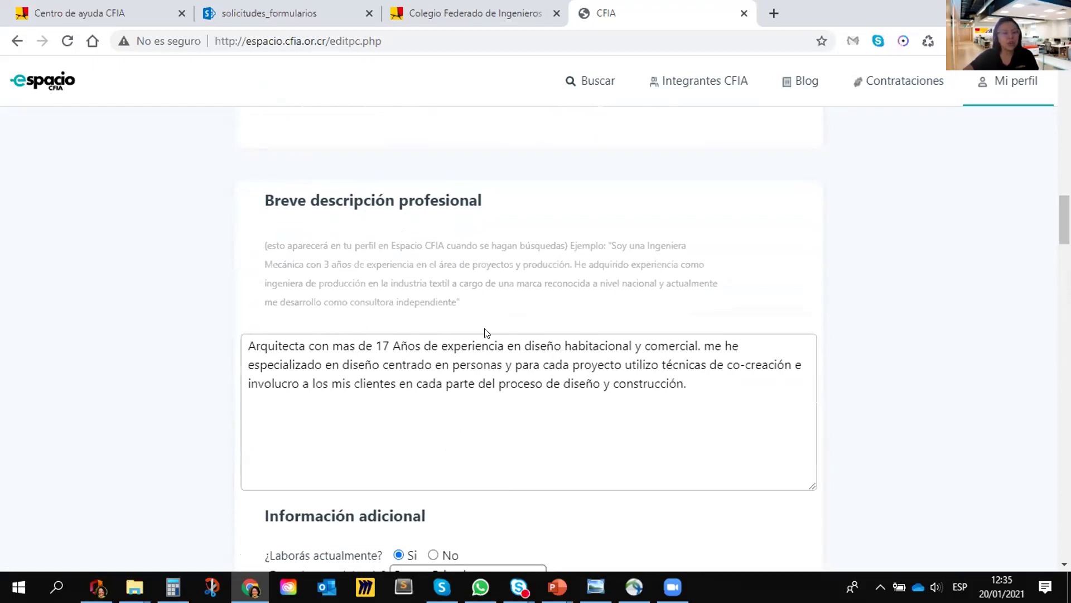
scroll(844, 354, up, 3)
scroll(846, 350, up, 15)
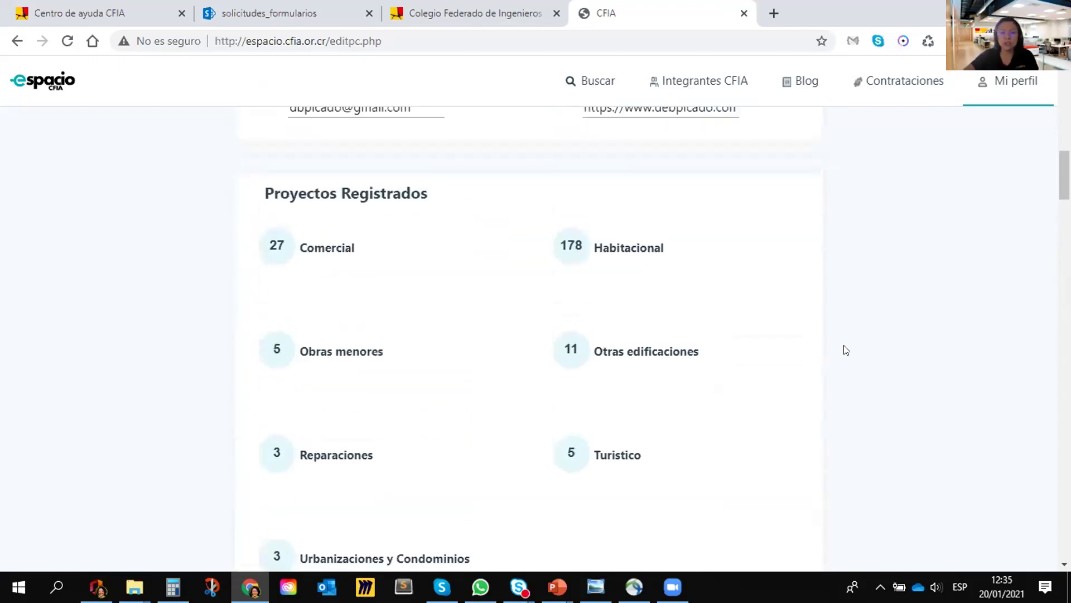
scroll(668, 246, up, 3)
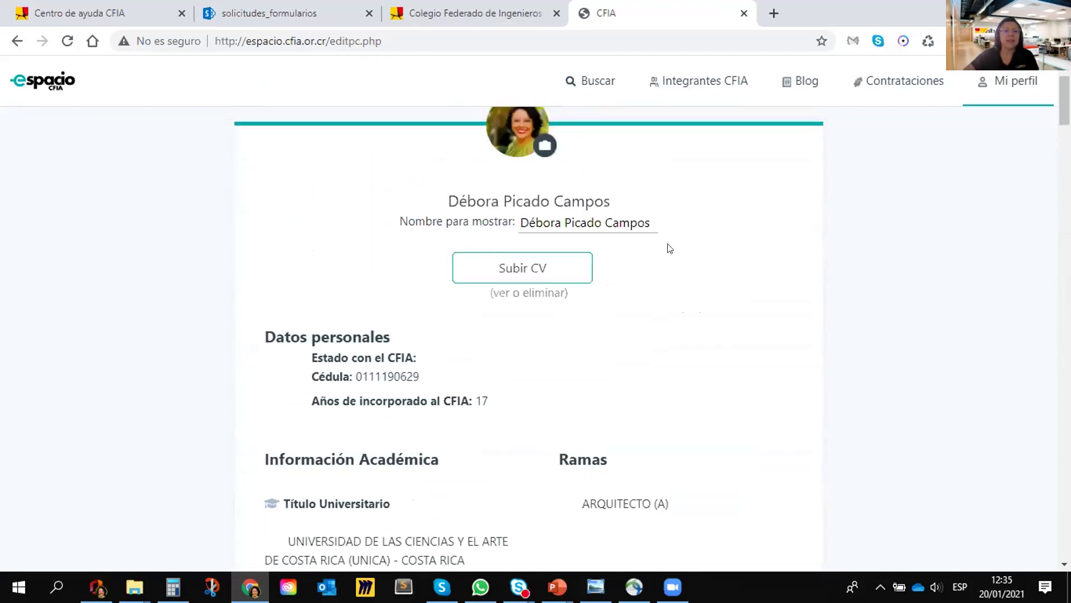
scroll(690, 326, down, 10)
scroll(697, 323, down, 14)
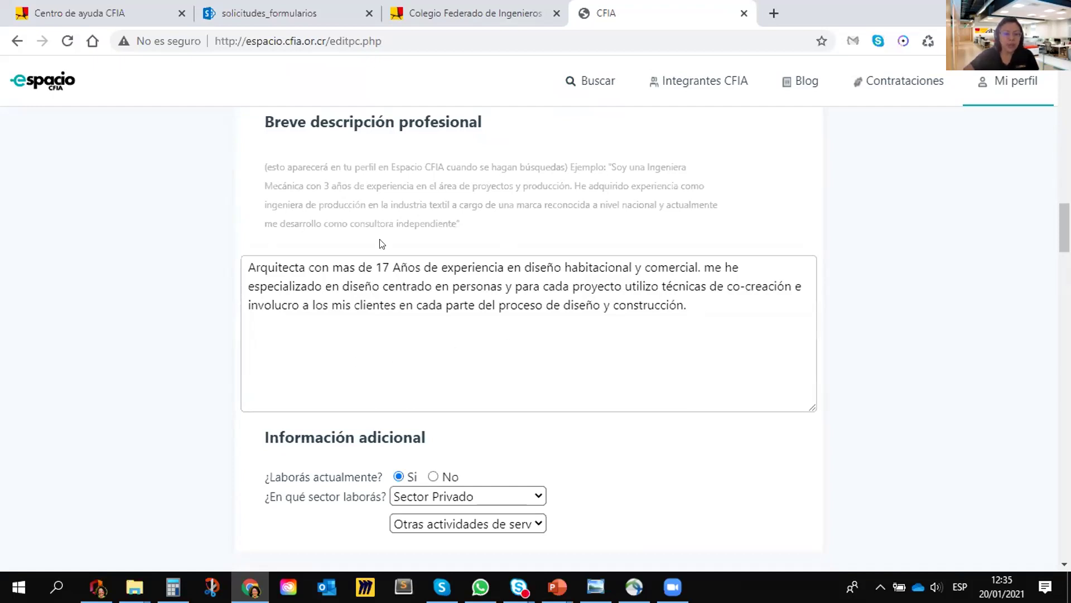
Step: Review the current employment sector and the work experience entries, and place the cursor in the new experience's description
scroll(660, 268, down, 3)
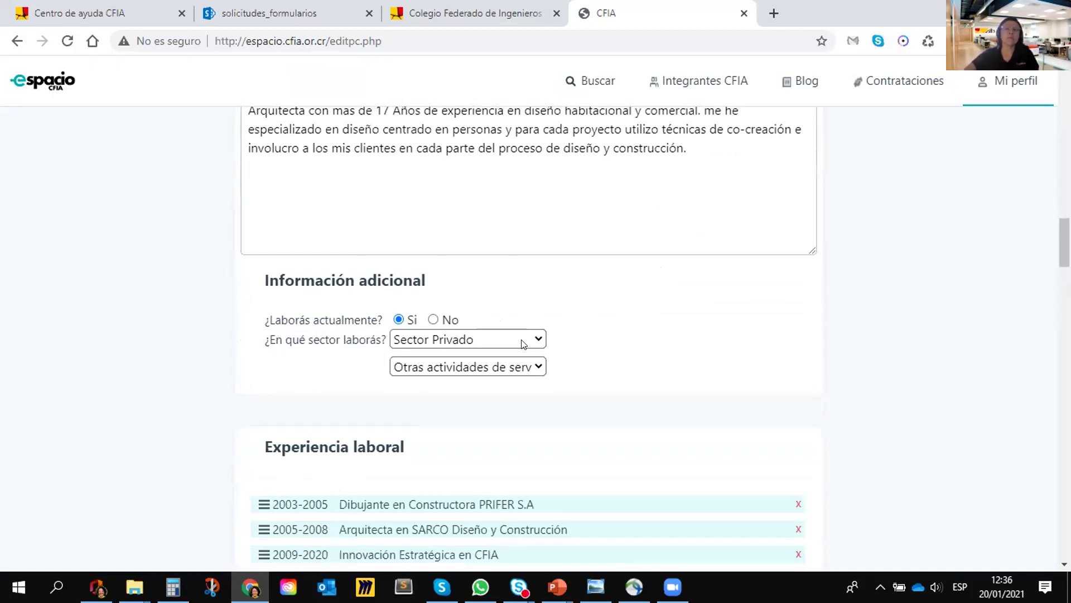
scroll(561, 339, down, 4)
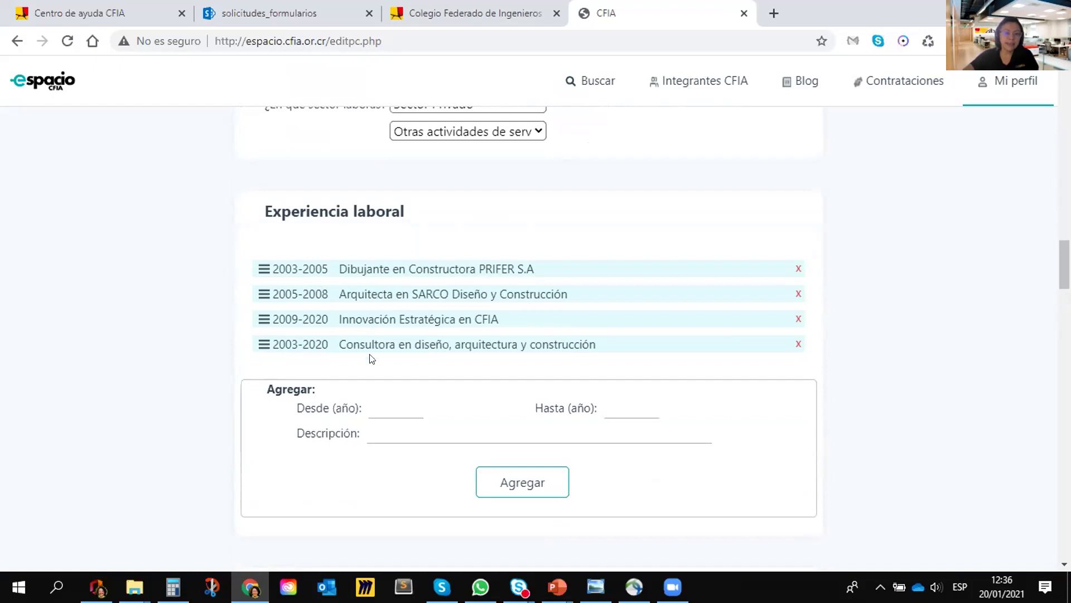
scroll(375, 338, down, 1)
scroll(375, 337, down, 1)
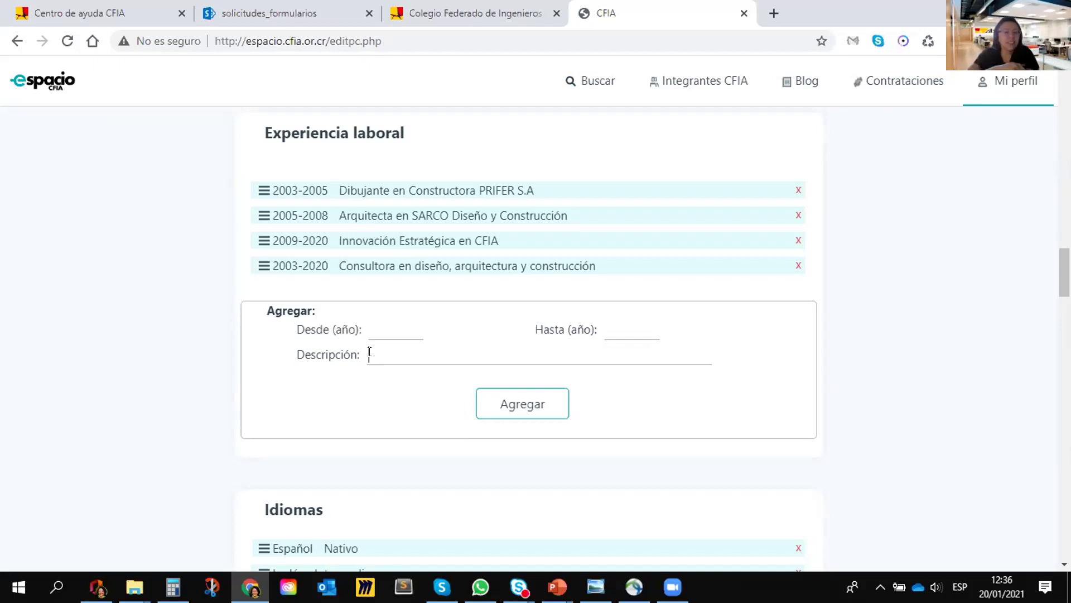
click(370, 353)
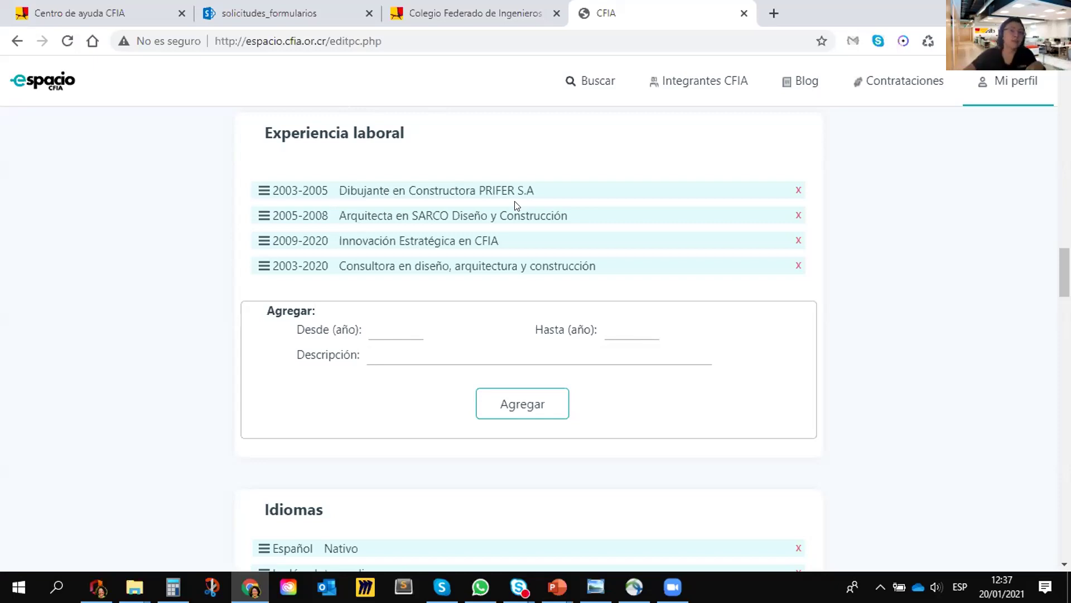
Step: Look through the profile's languages and offered services, including the forms for adding new entries
scroll(503, 215, down, 5)
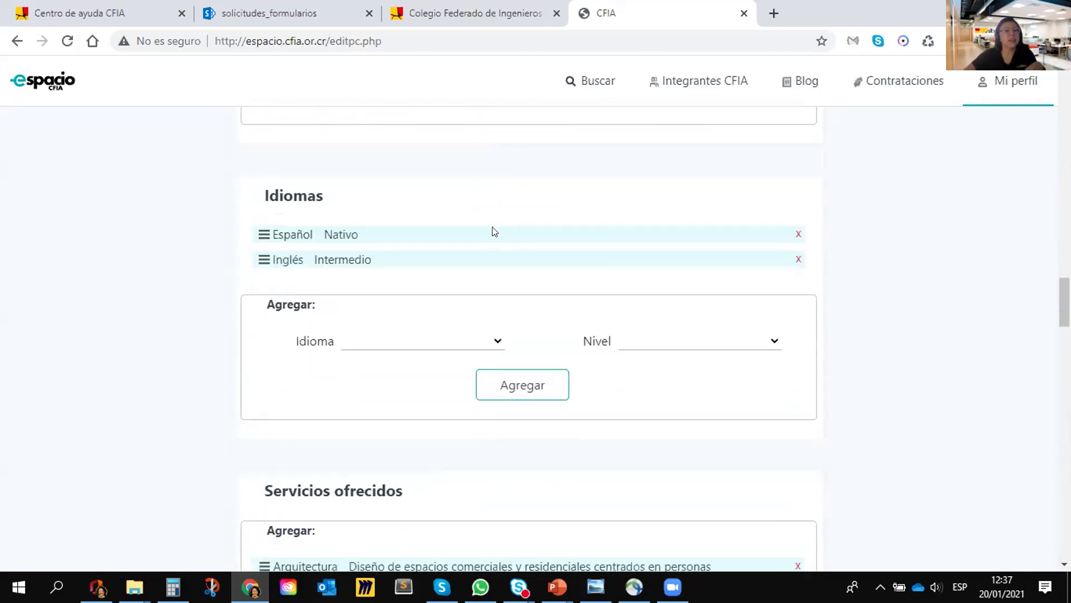
scroll(493, 232, down, 5)
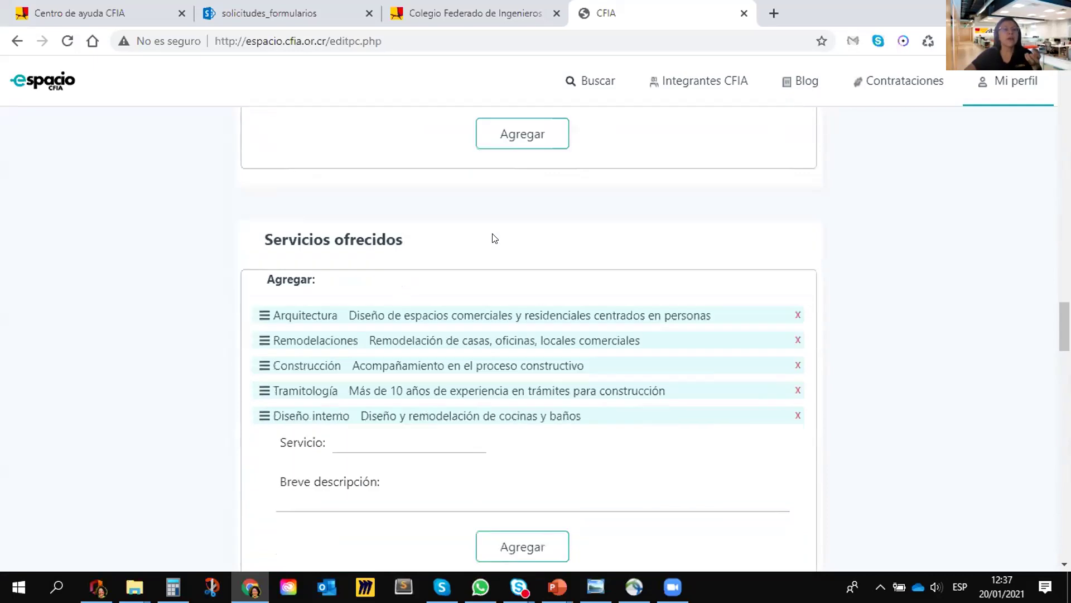
scroll(493, 244, down, 1)
scroll(371, 206, up, 1)
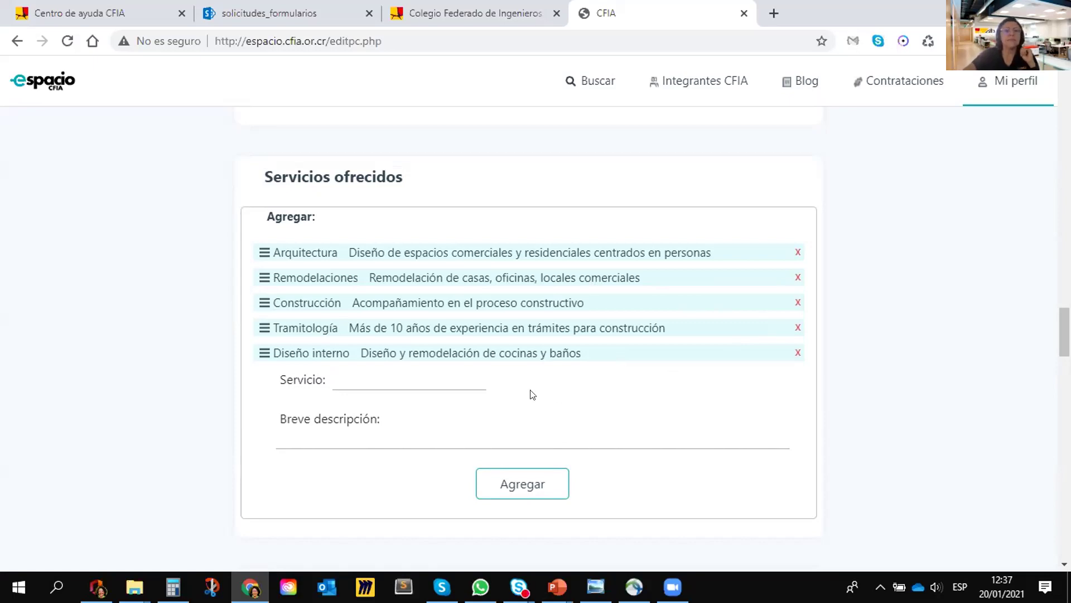
scroll(360, 354, down, 4)
scroll(358, 350, down, 2)
scroll(359, 350, up, 4)
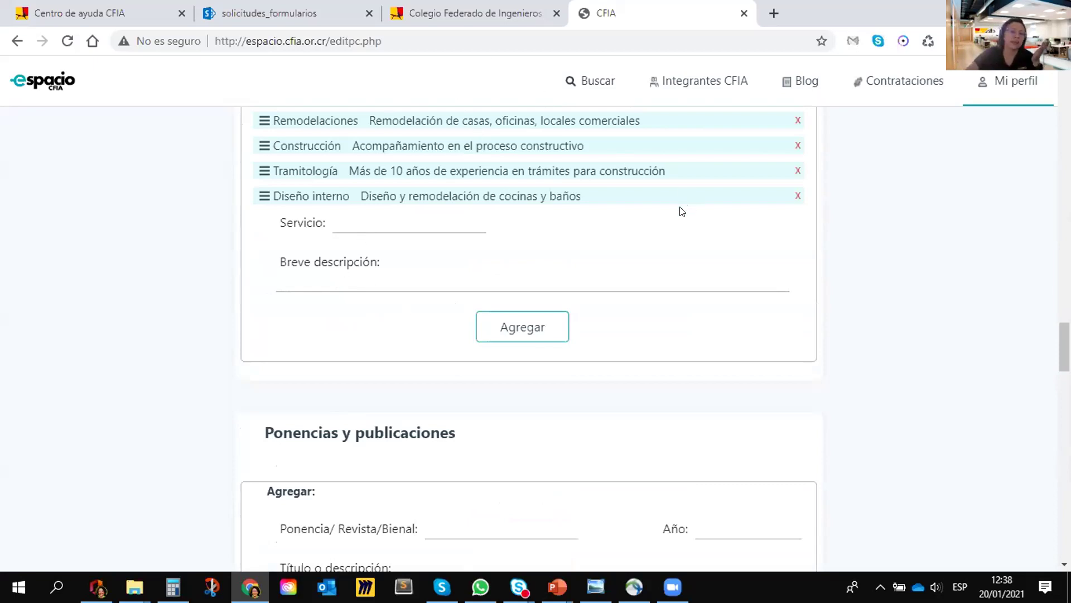
Step: Review the profile sections from talks and publications through complementary training and distinctions to the virtual advice platforms
scroll(681, 211, down, 3)
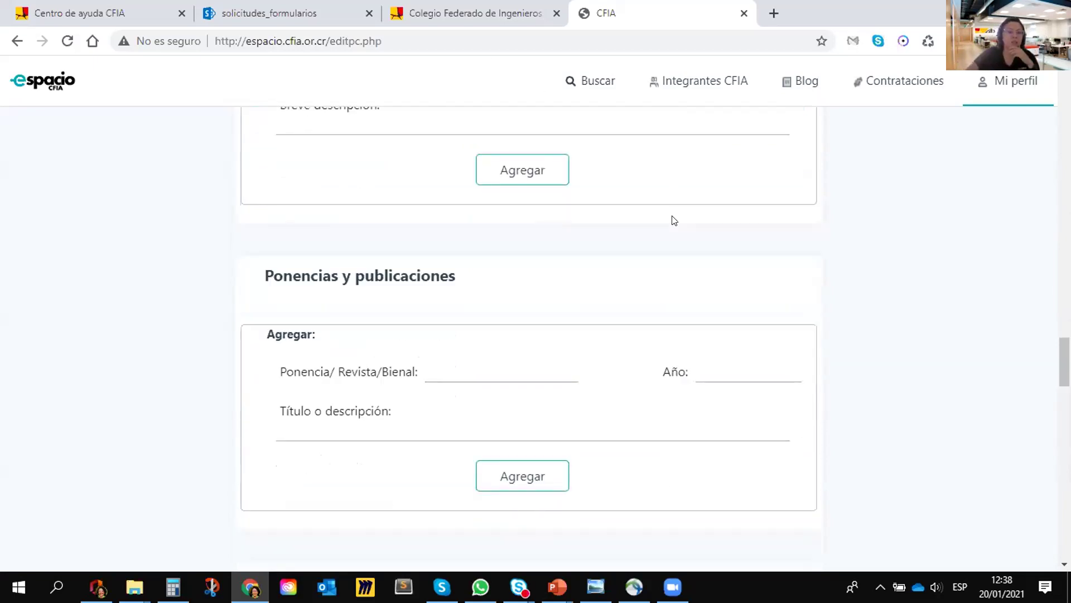
scroll(679, 220, down, 3)
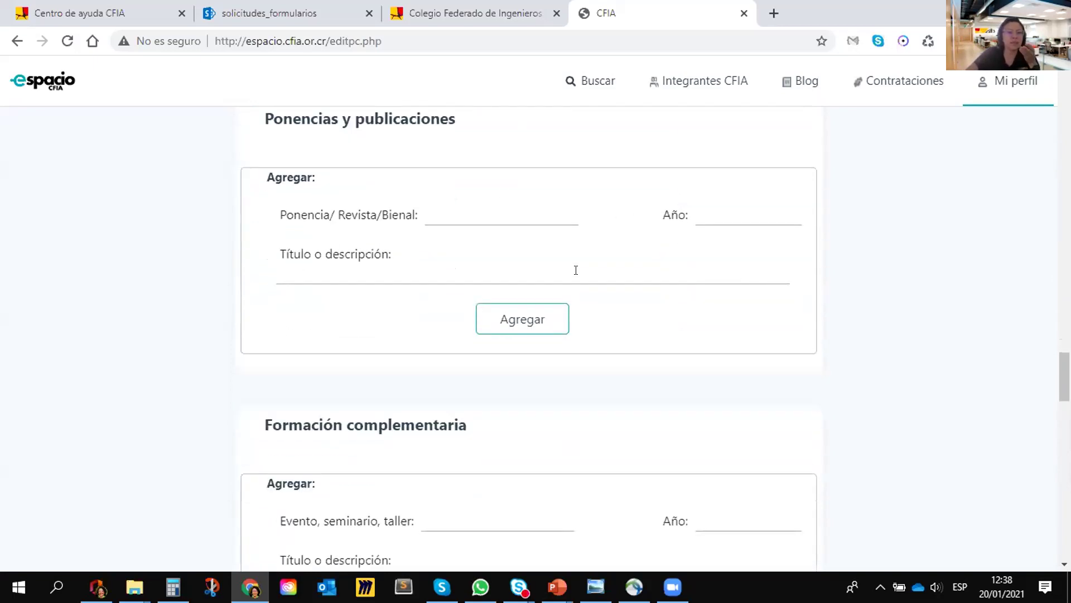
scroll(538, 296, down, 4)
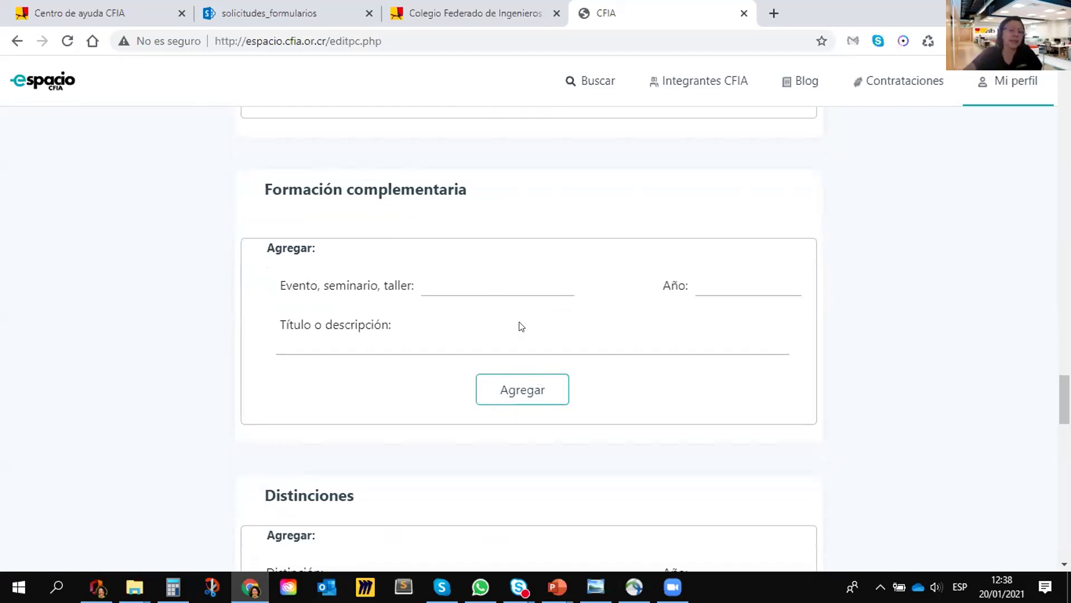
scroll(510, 323, down, 1)
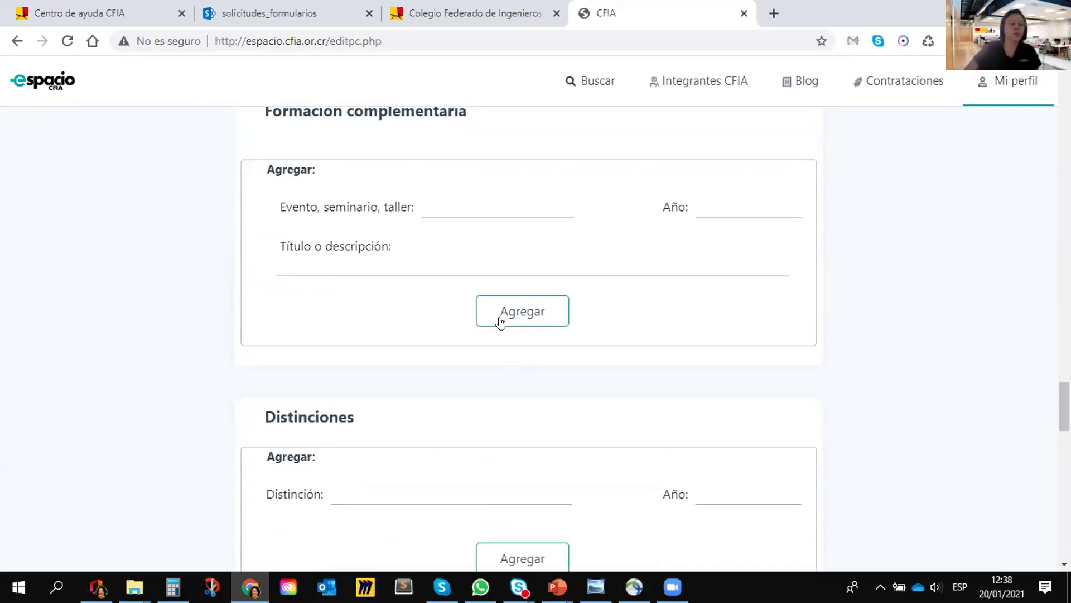
scroll(497, 322, down, 2)
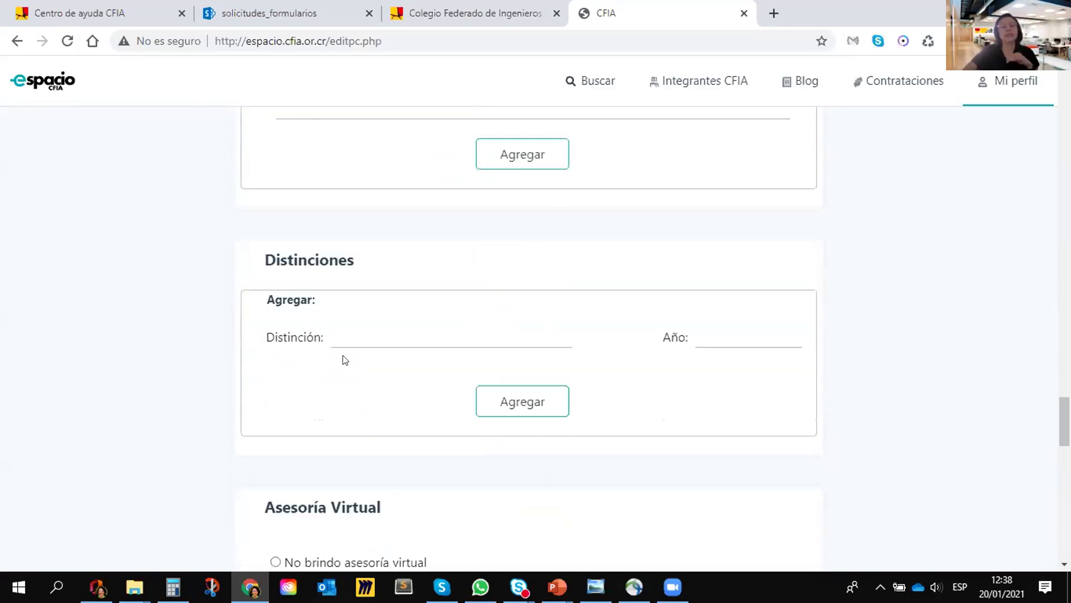
scroll(366, 333, down, 3)
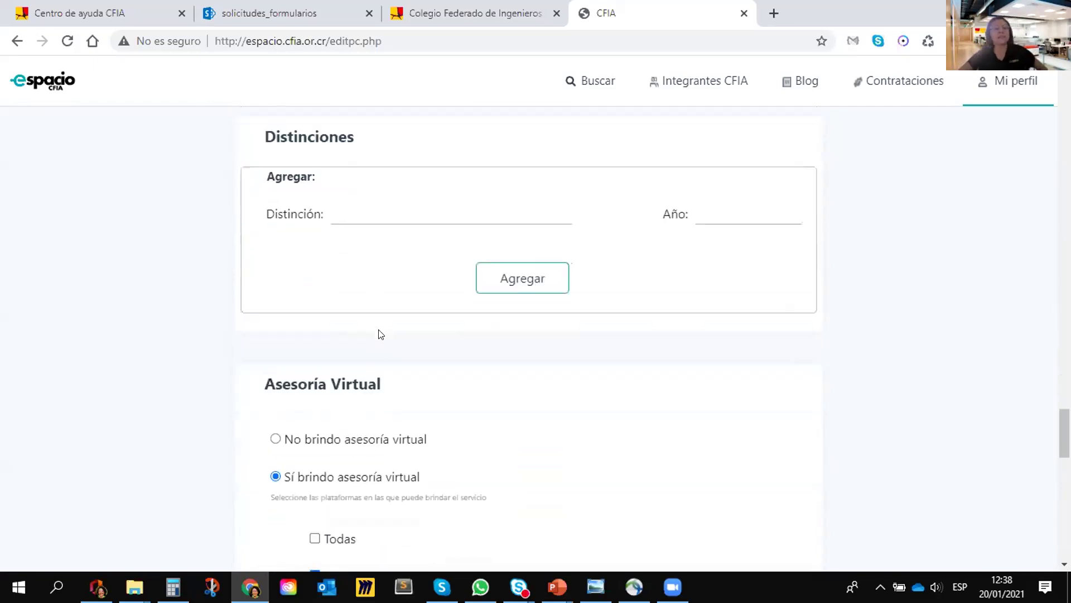
scroll(369, 337, down, 3)
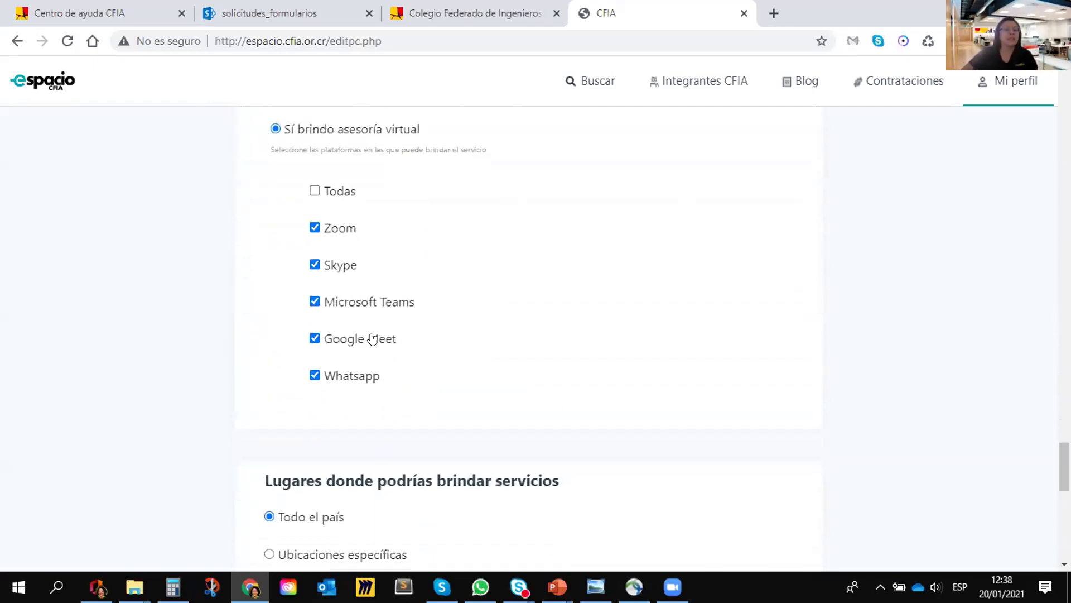
Step: Review the virtual advice platforms and the full list of places where the professional could offer services
scroll(371, 338, up, 1)
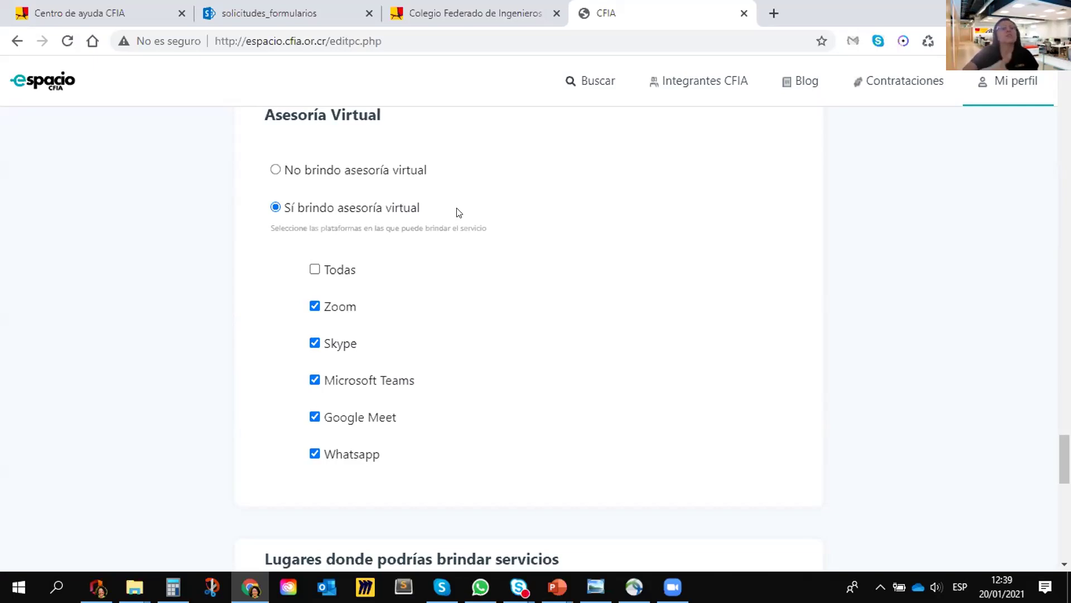
scroll(458, 212, down, 5)
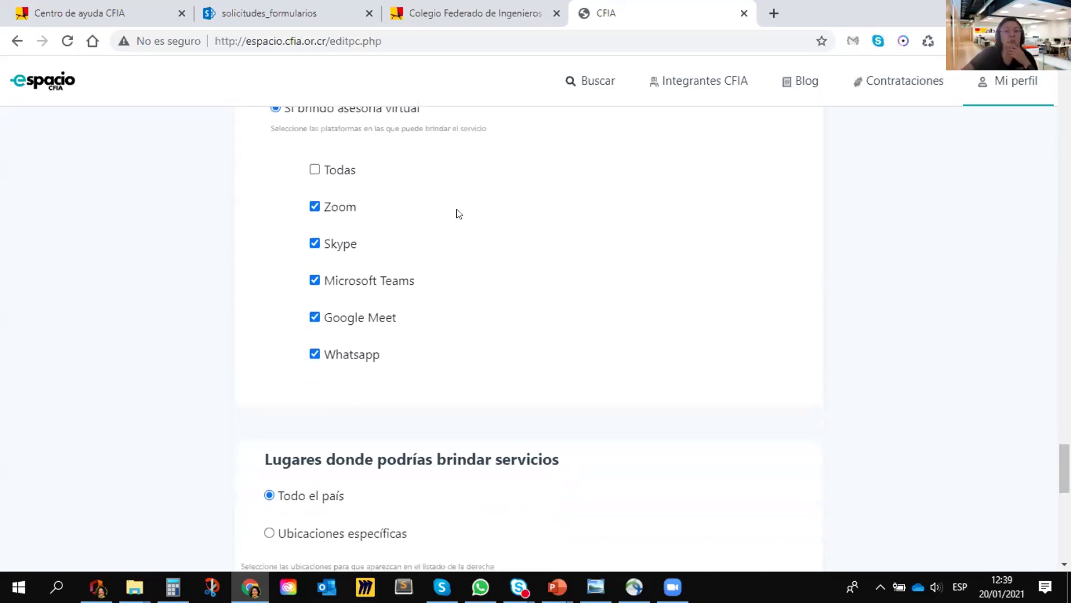
scroll(453, 223, down, 3)
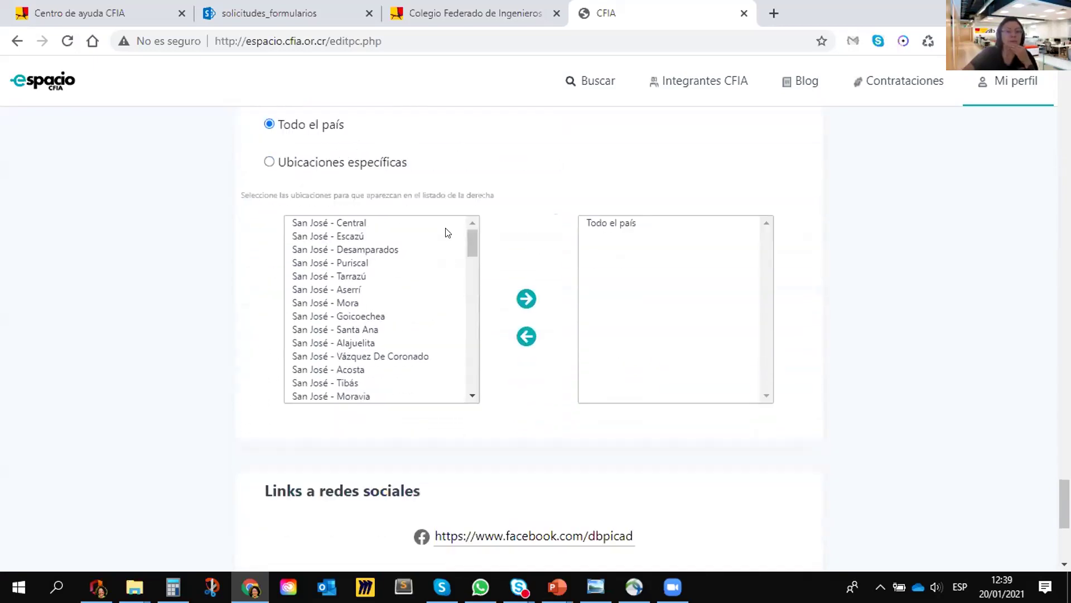
scroll(446, 233, up, 1)
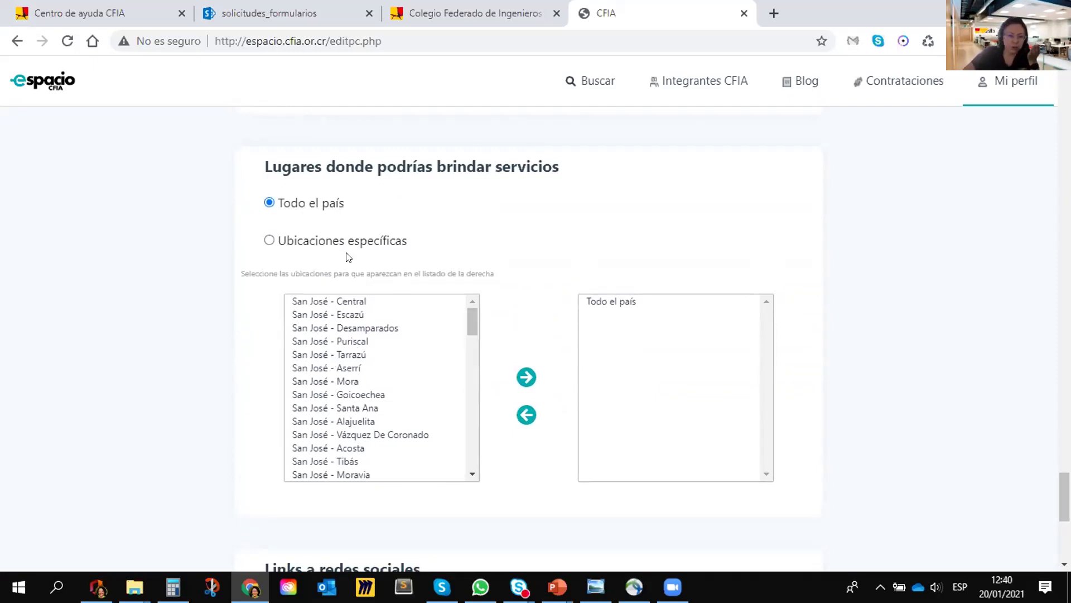
drag(466, 314, 408, 475)
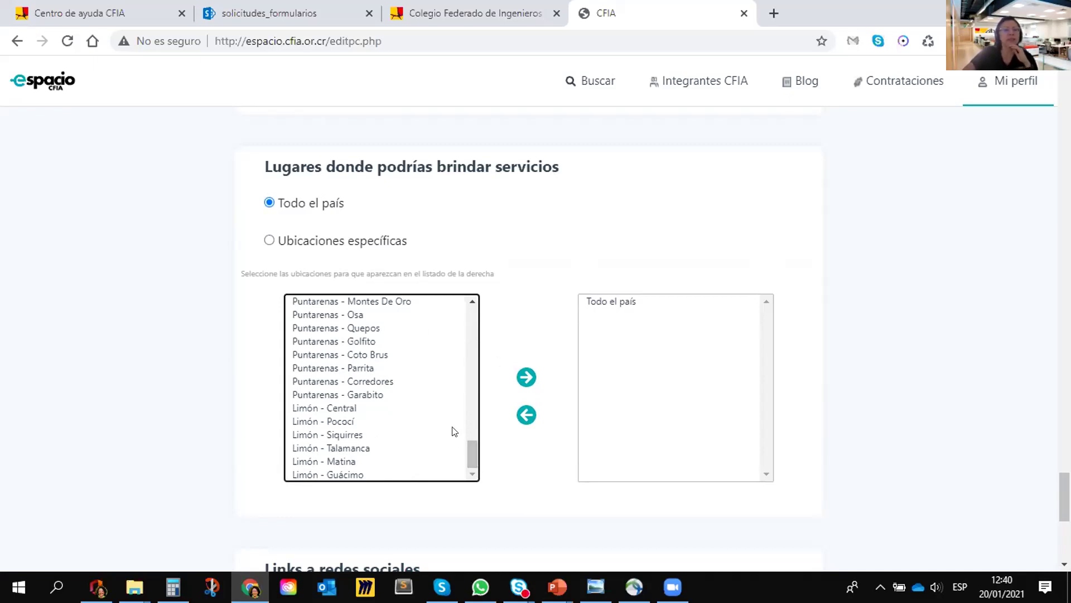
Step: Look through the social network links and the saving options that close the profile, and return to its beginning
scroll(454, 430, down, 3)
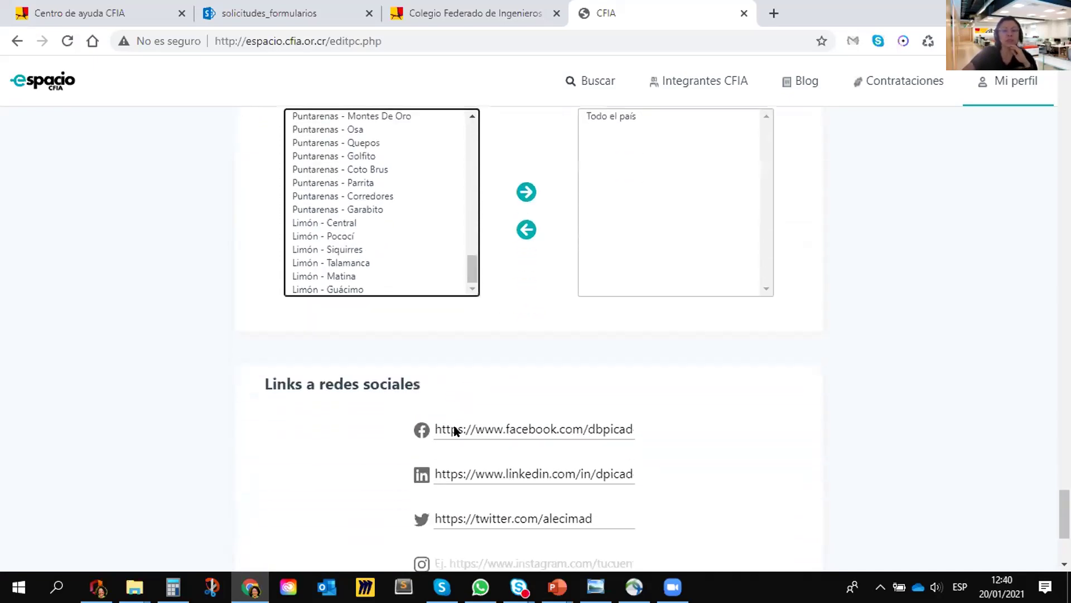
scroll(454, 431, down, 2)
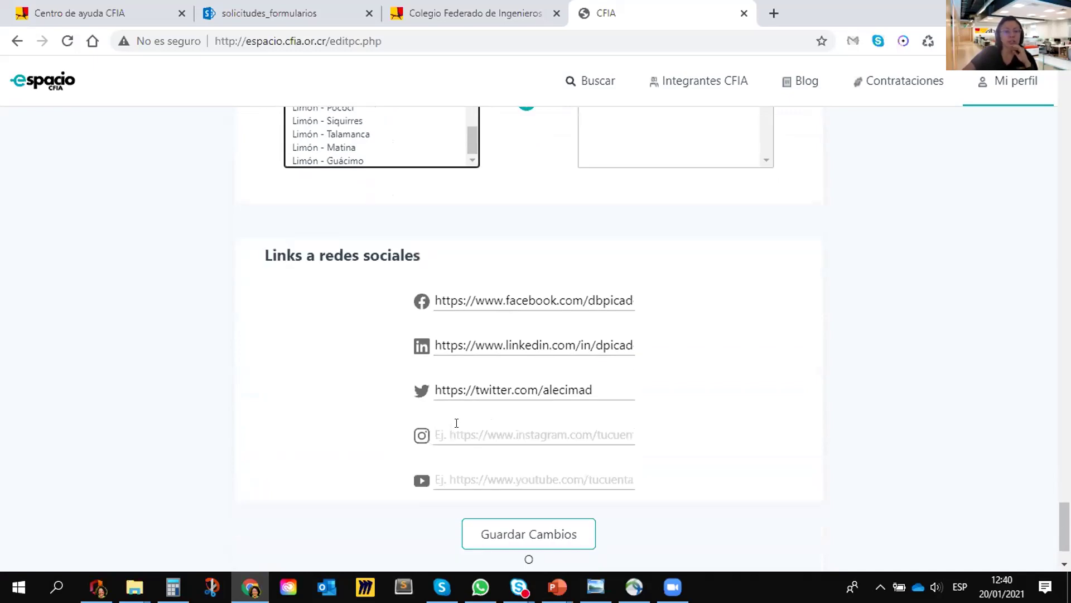
scroll(456, 423, down, 1)
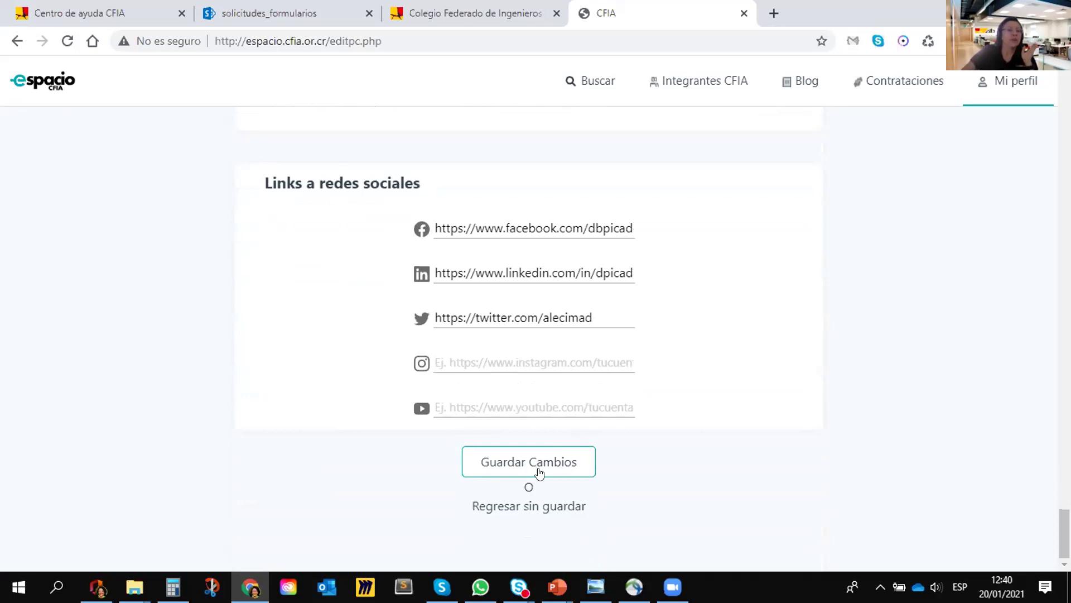
scroll(636, 420, up, 10)
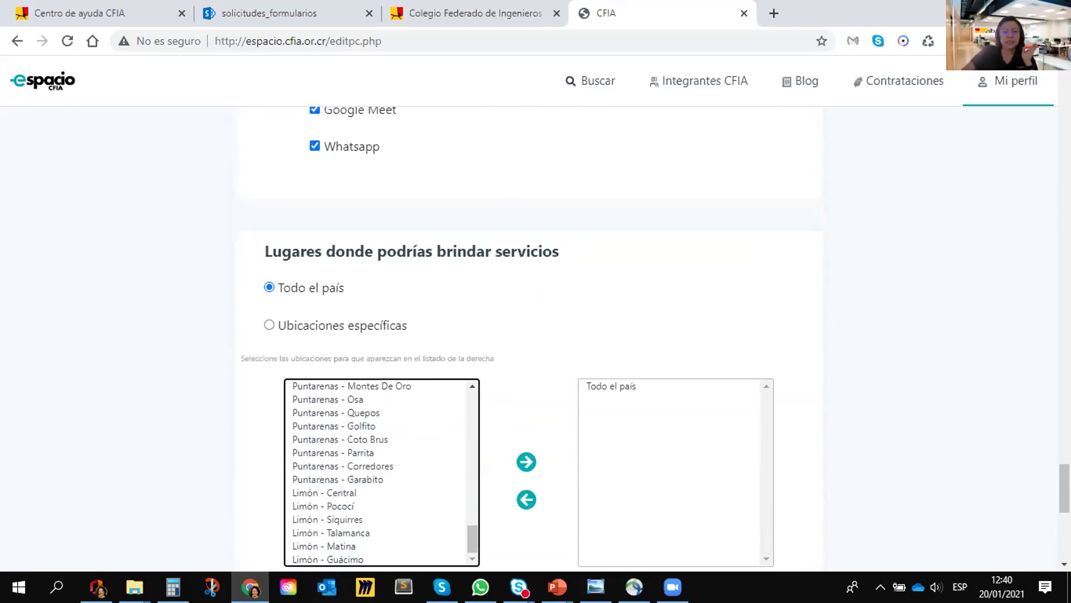
drag(1064, 486, 1064, 92)
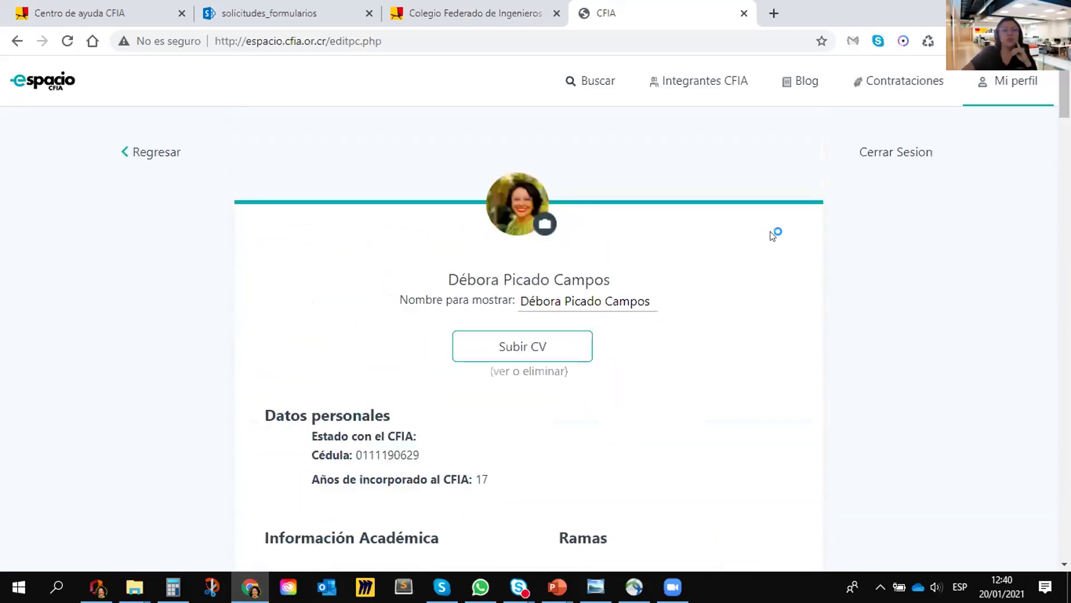
Step: Start a professional service request under Contrataciones and name the service "Levantamiento de bodega"
click(898, 84)
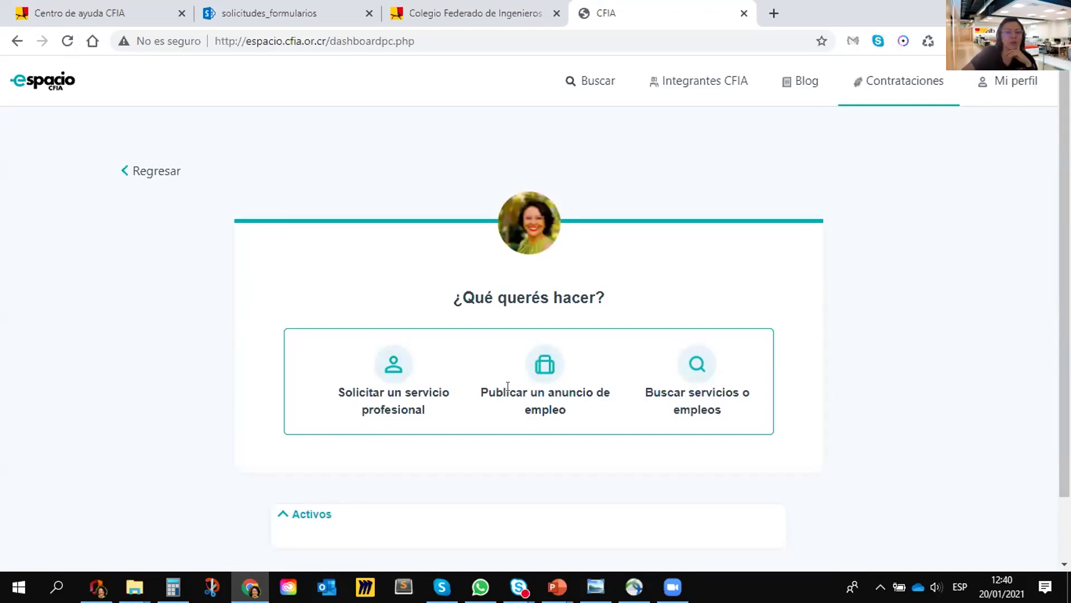
click(395, 375)
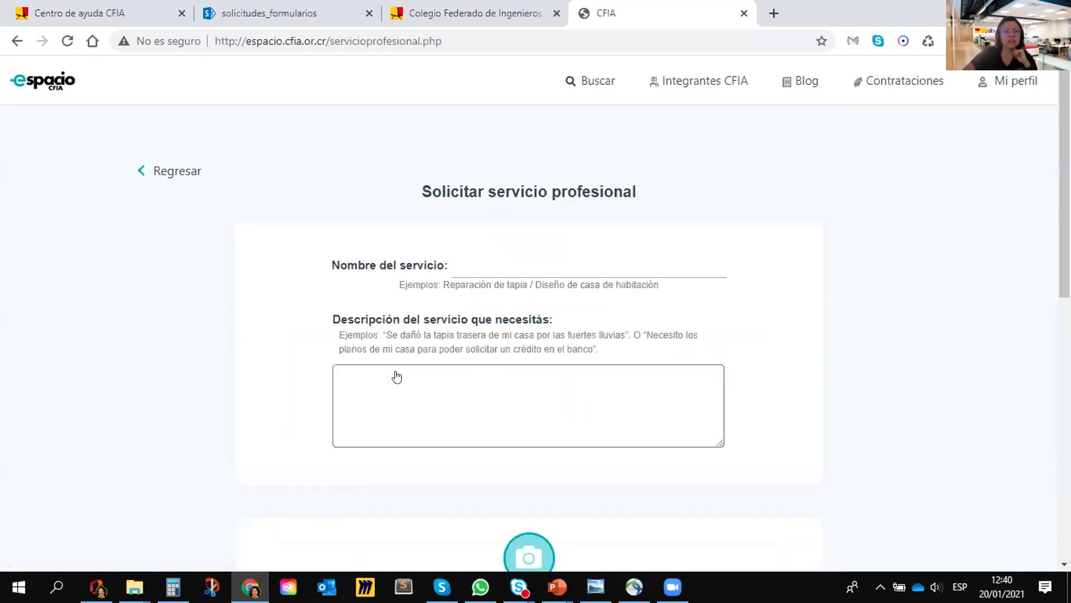
click(469, 263)
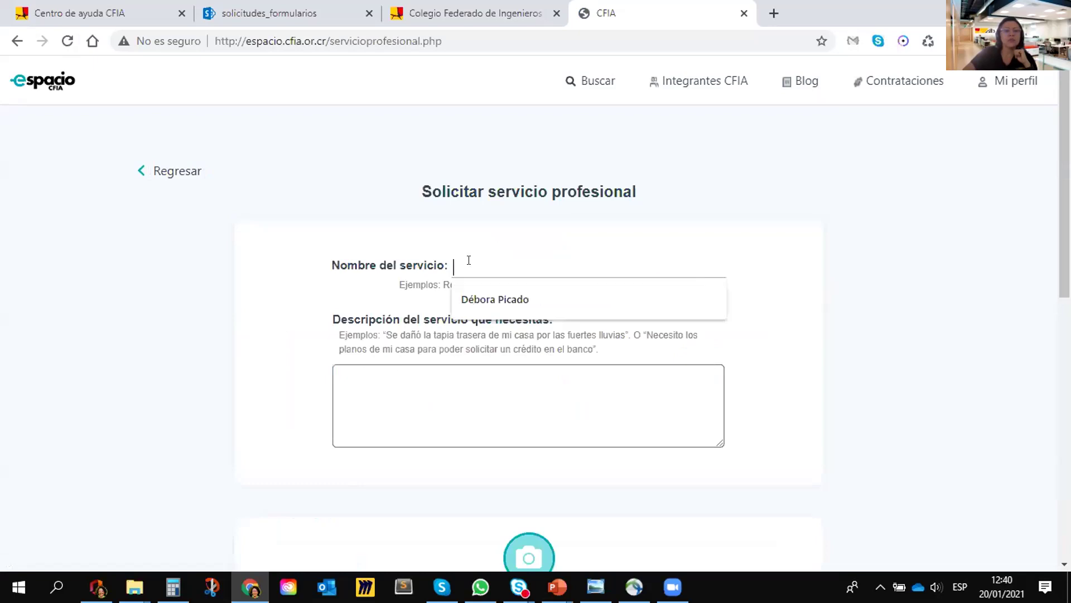
click(798, 161)
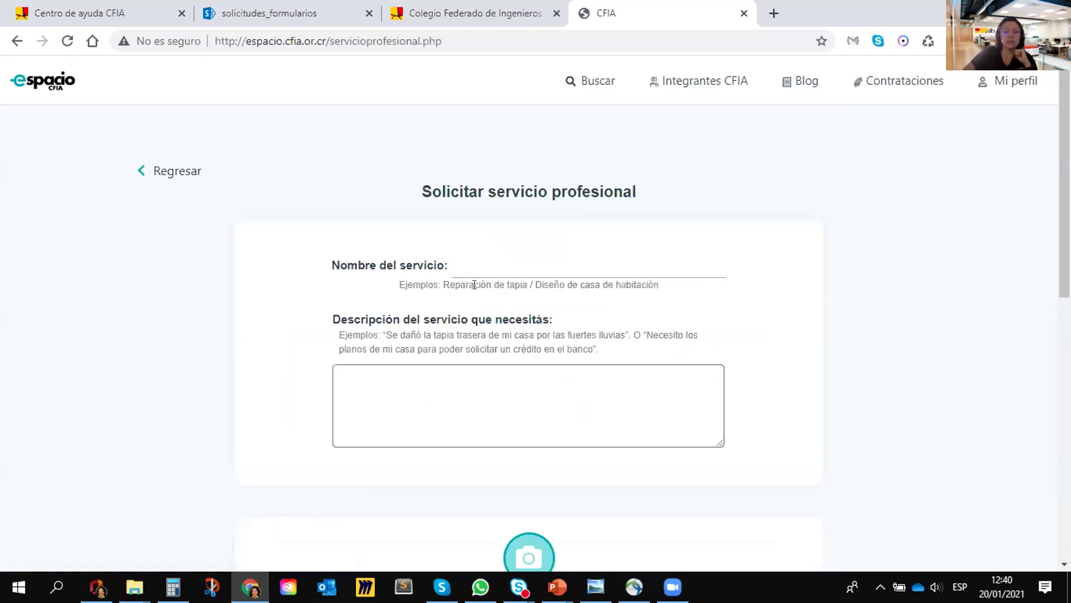
click(524, 260)
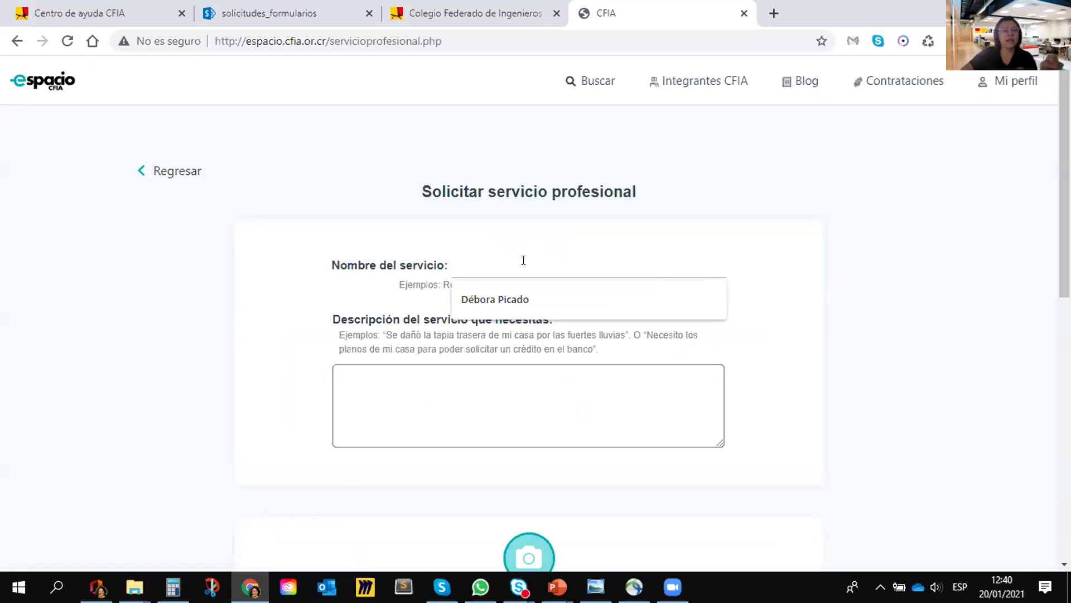
text(Levantamiento de bodega)
Step: Limit the service request to specific locations and add San José - Desamparados to its selected places
scroll(522, 247, down, 1)
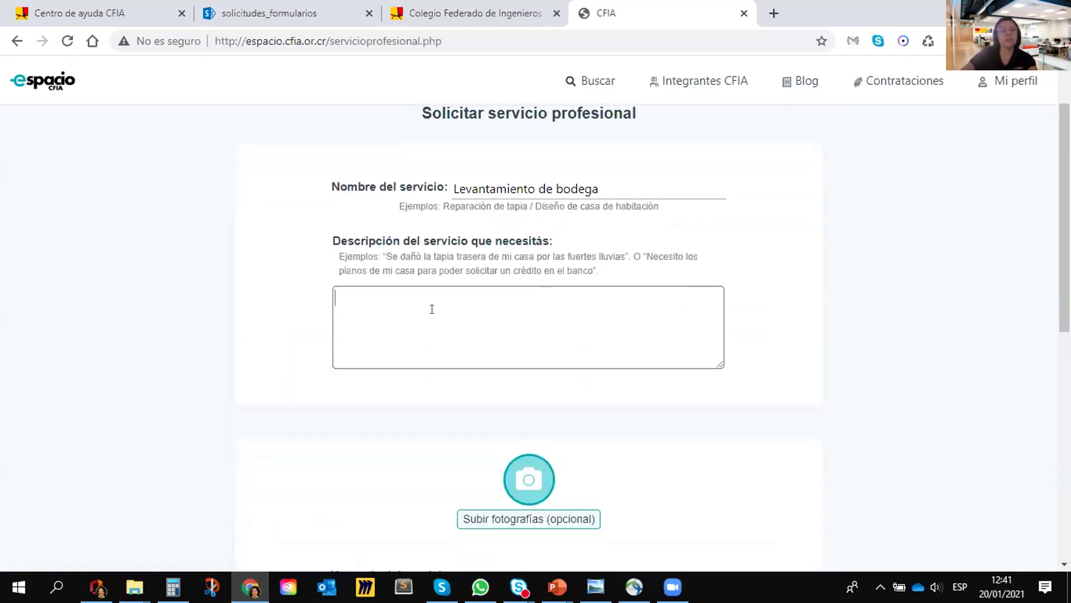
scroll(555, 255, down, 4)
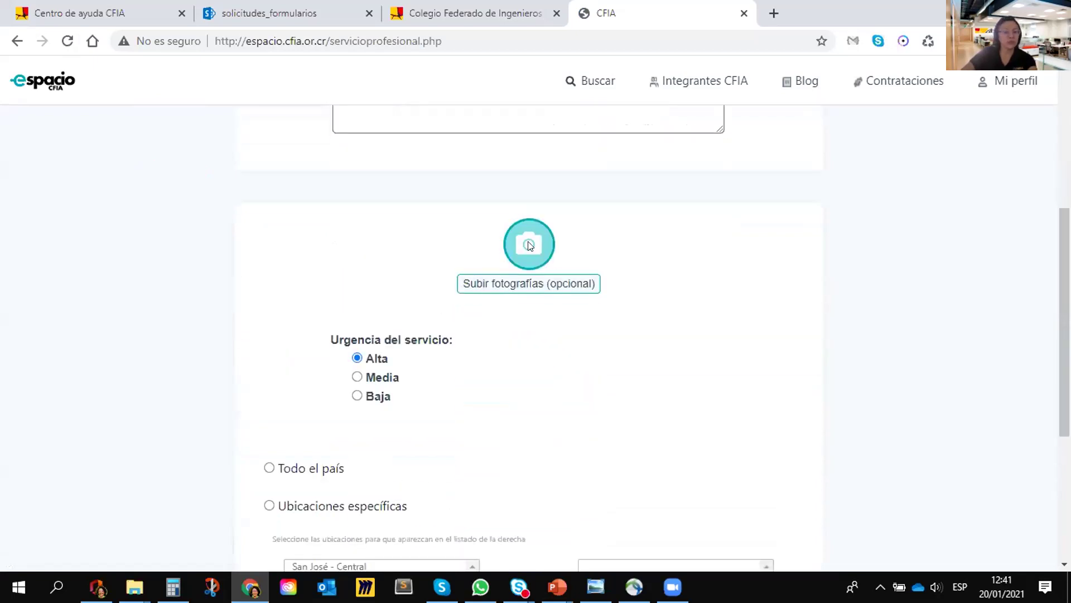
scroll(530, 245, down, 3)
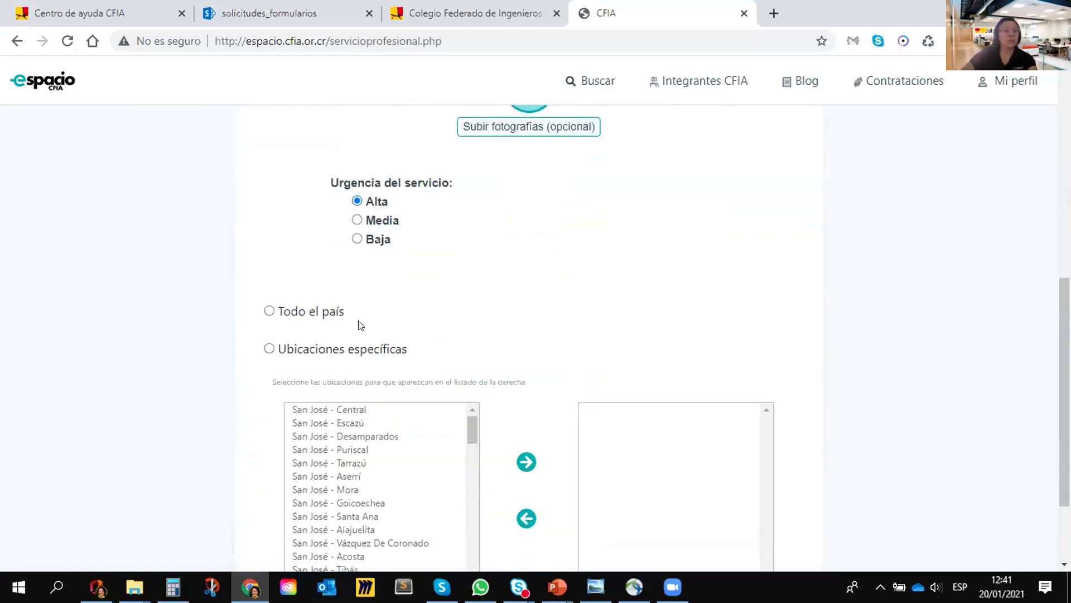
scroll(357, 328, down, 2)
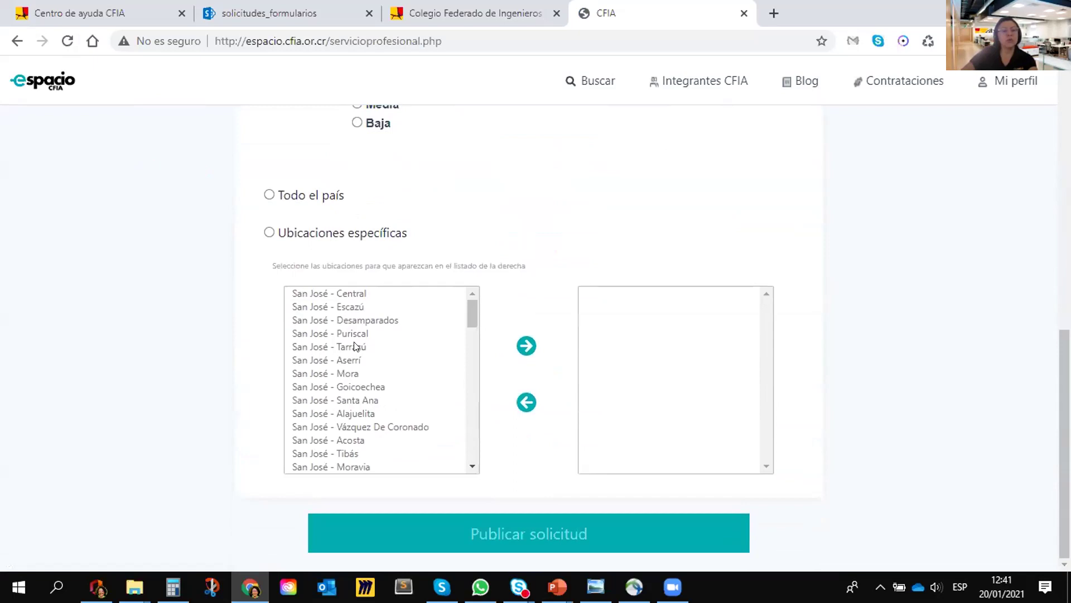
click(269, 233)
click(355, 319)
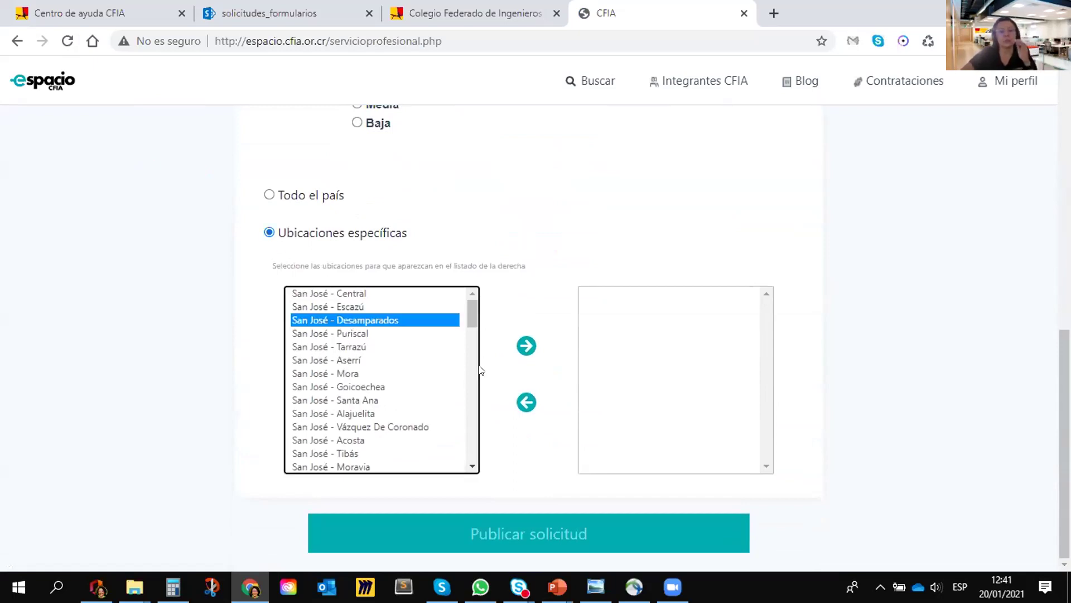
click(530, 345)
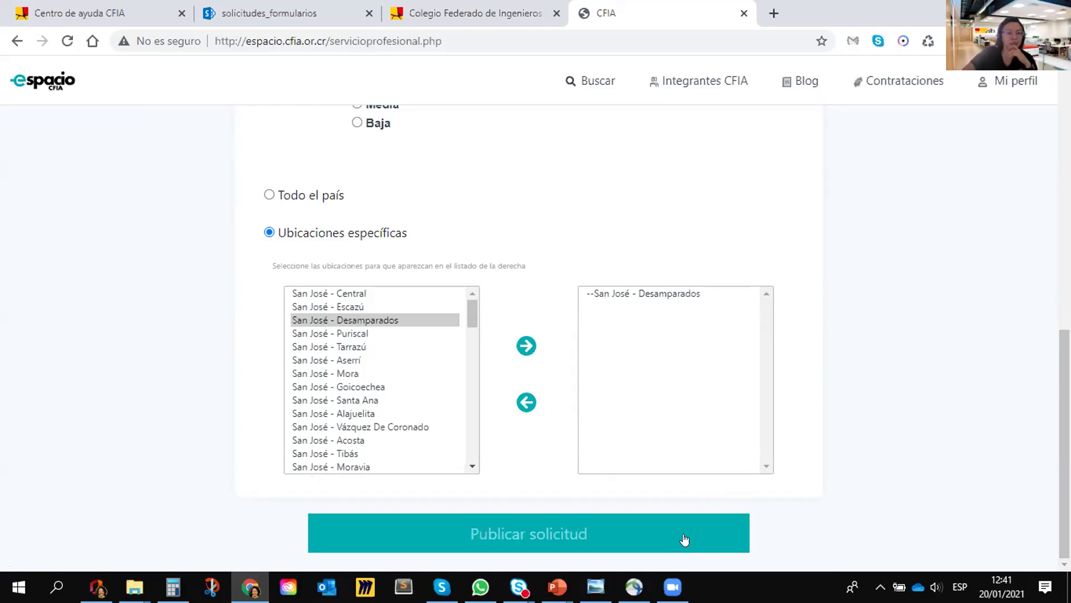
Step: Review the service request from its name and description through the urgency level to the selected location
scroll(583, 435, up, 15)
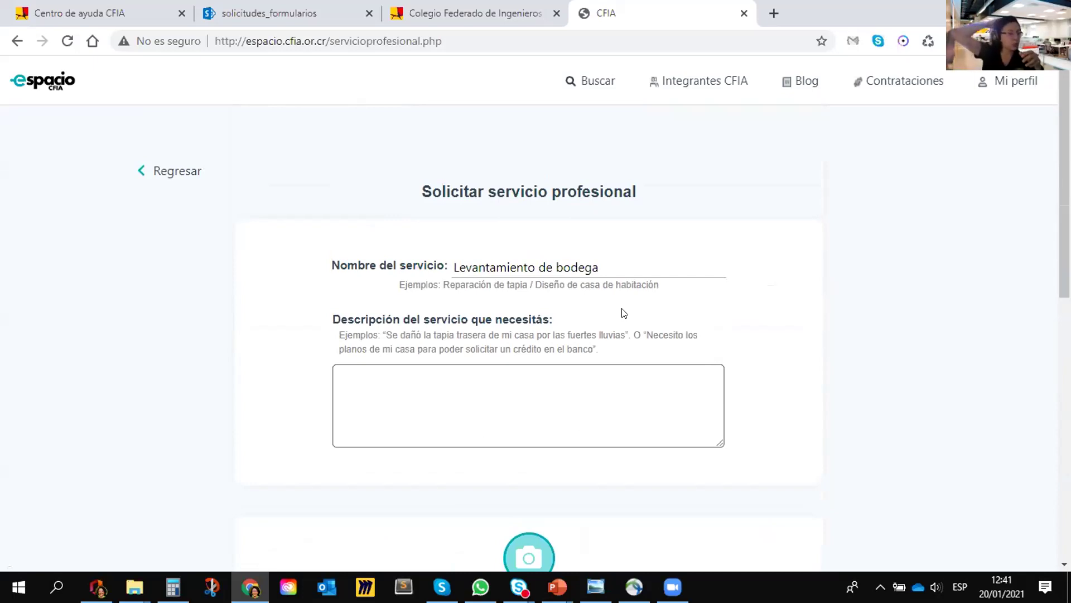
scroll(624, 310, down, 8)
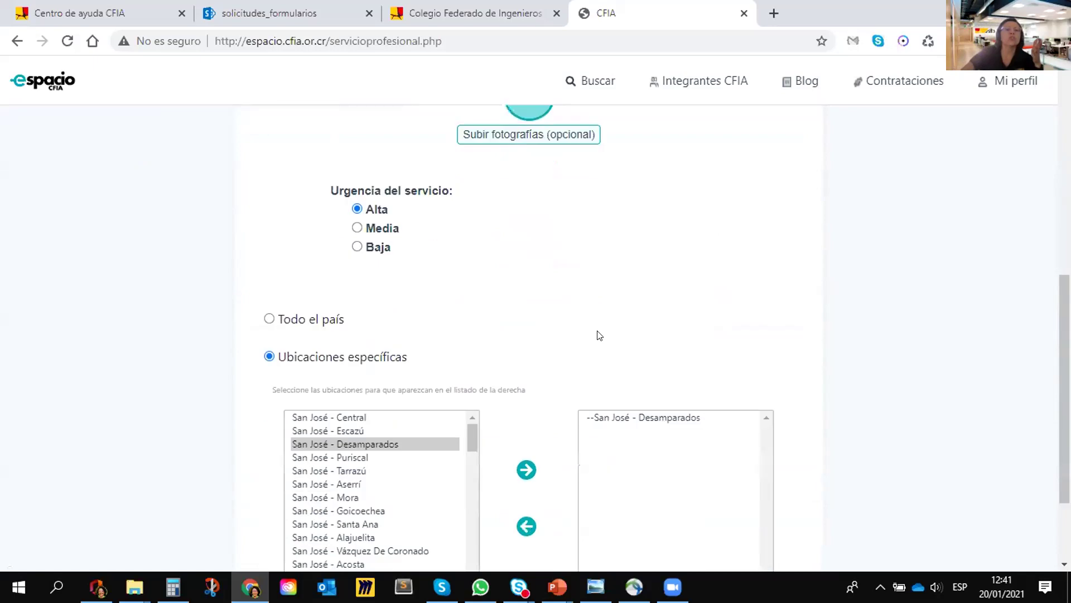
scroll(599, 335, down, 2)
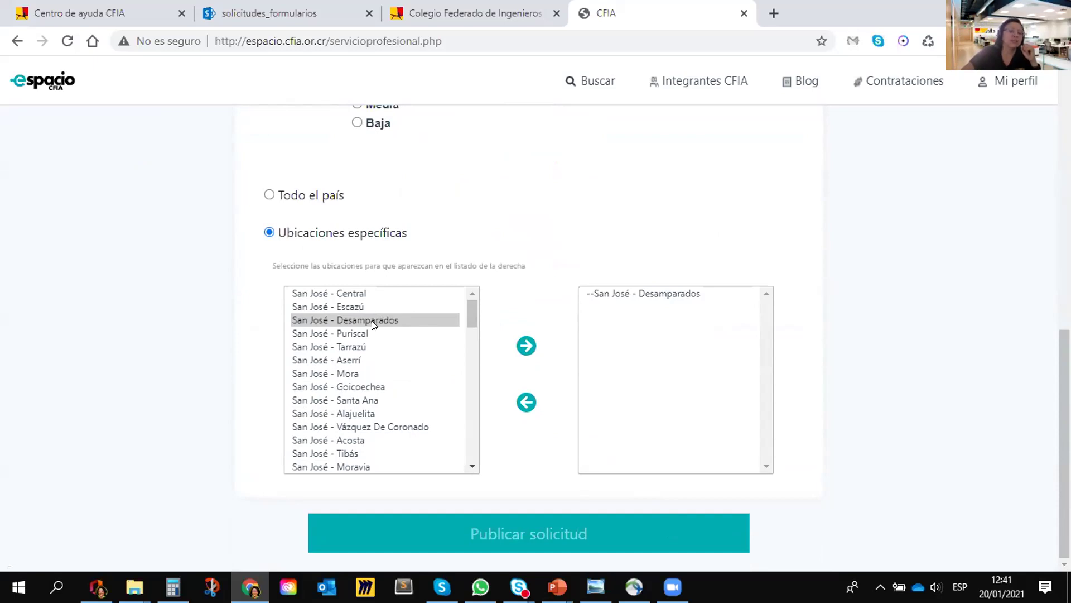
scroll(471, 353, up, 8)
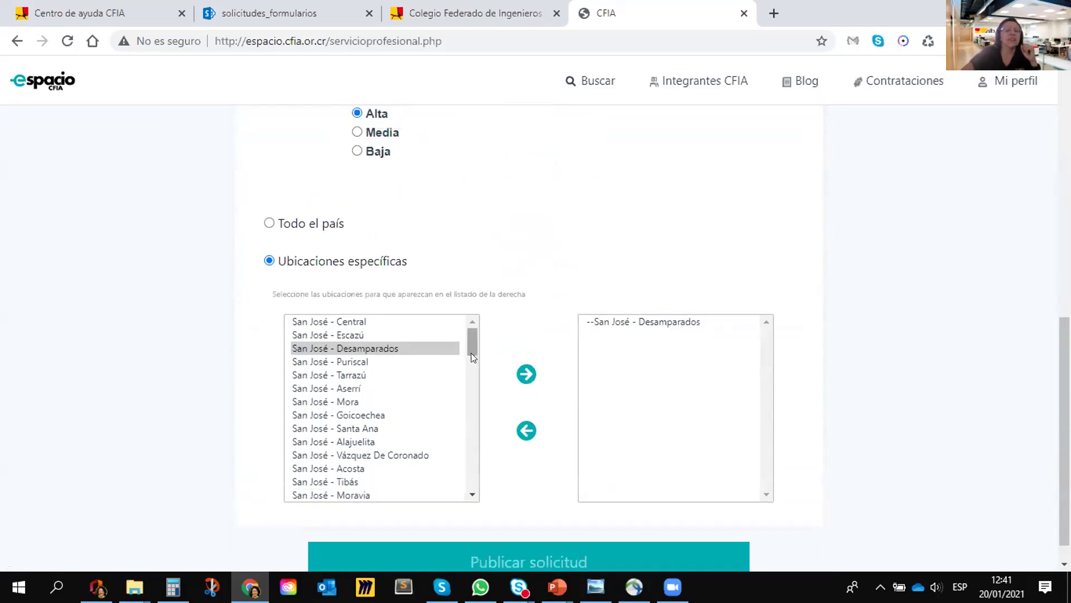
scroll(482, 350, up, 2)
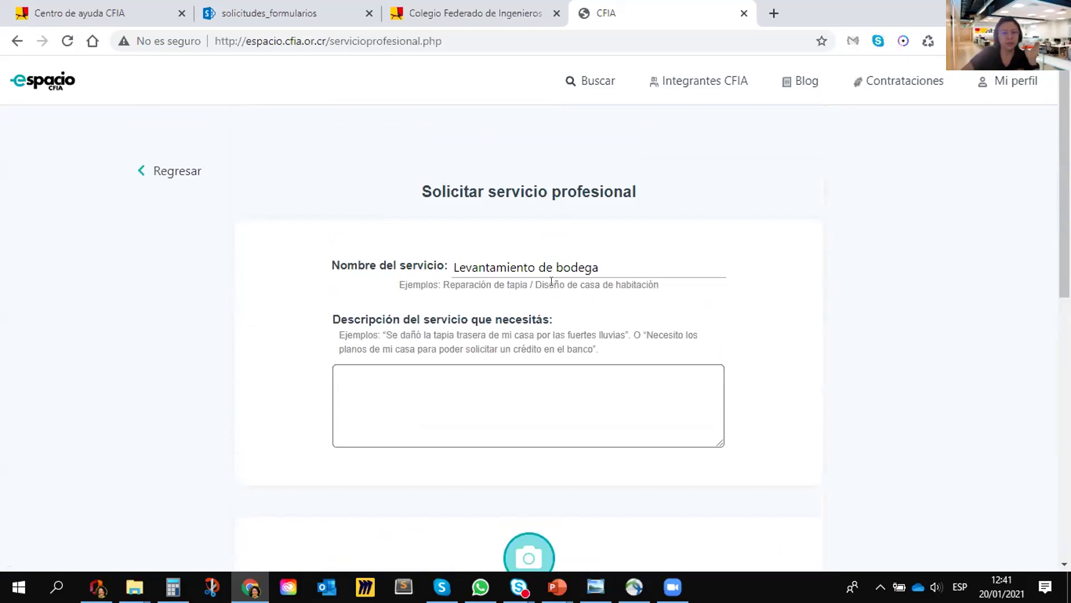
Step: Leave the service request unpublished, open the form for publishing a job advertisement and examine its position and company fields
click(12, 42)
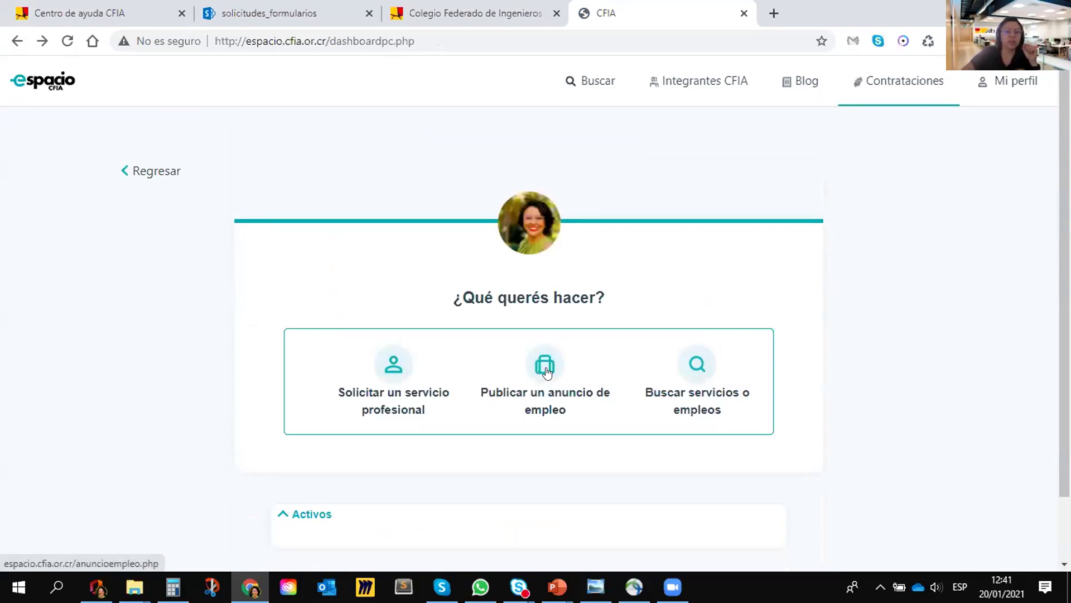
click(546, 373)
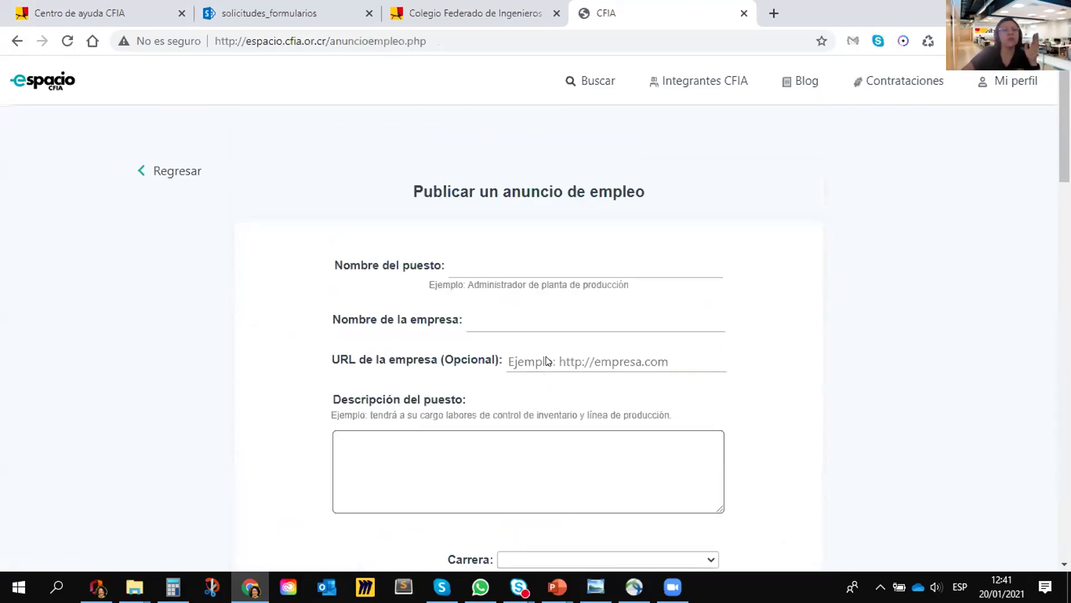
scroll(539, 309, down, 1)
click(454, 186)
click(797, 170)
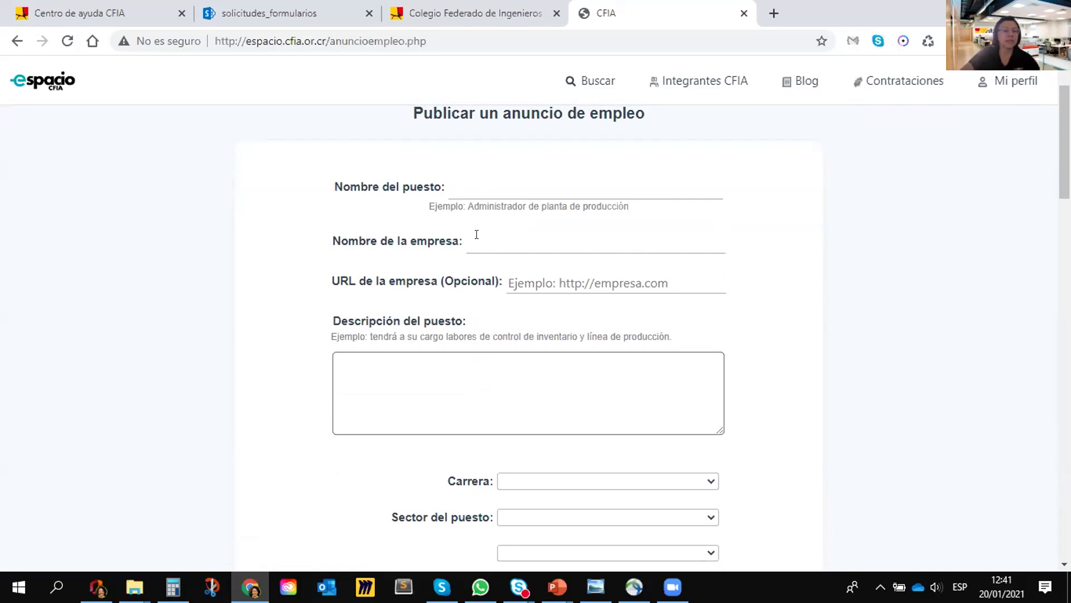
click(522, 282)
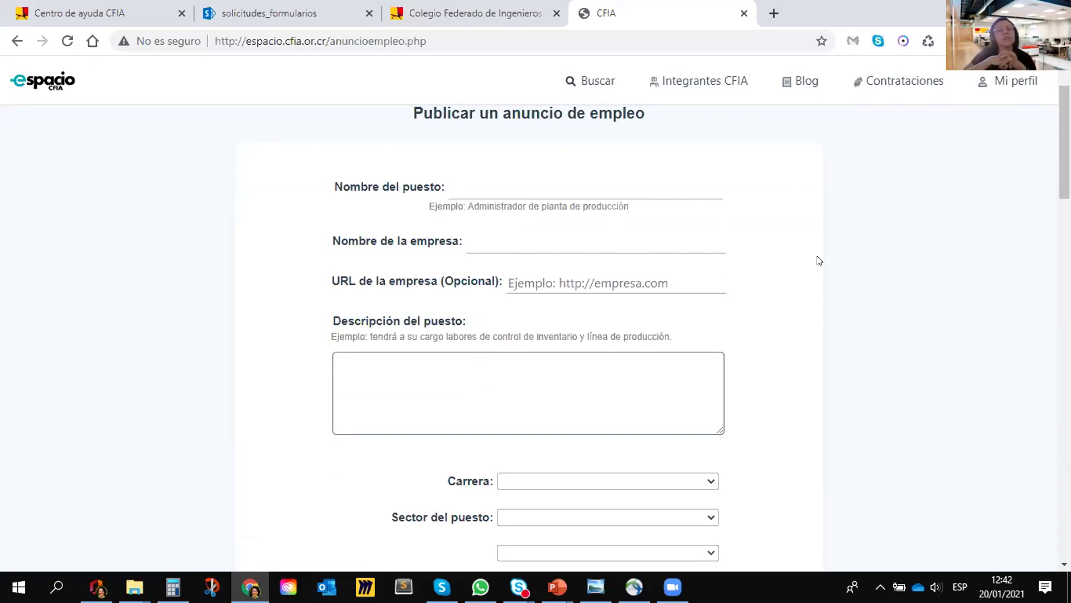
Step: Look through the job advertisement form's locations, working hours, required education, languages, software, benefits and salary, and return to its beginning
scroll(819, 261, down, 10)
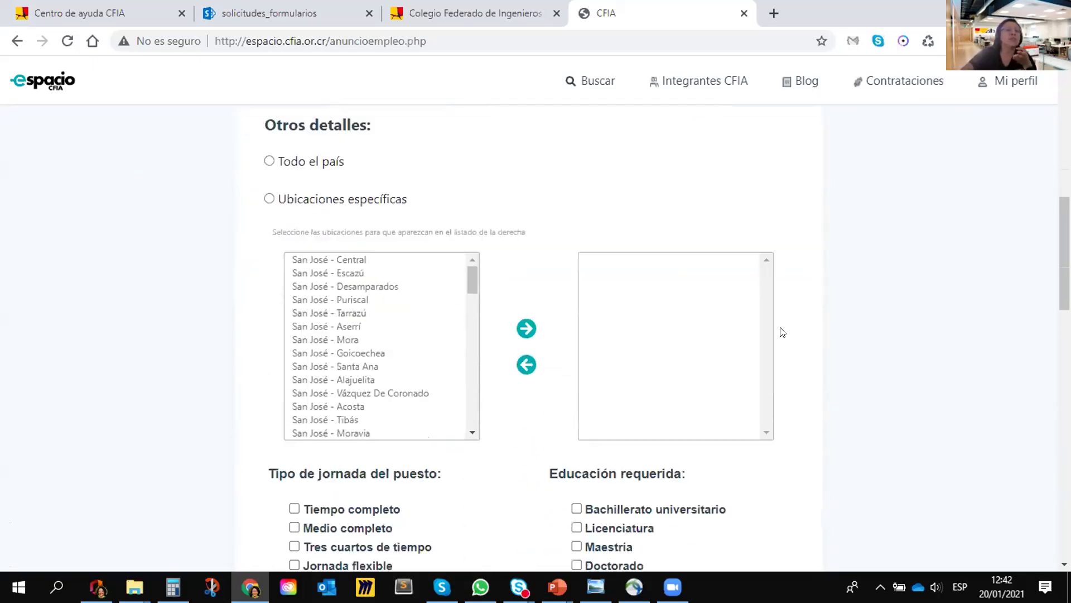
scroll(590, 431, down, 10)
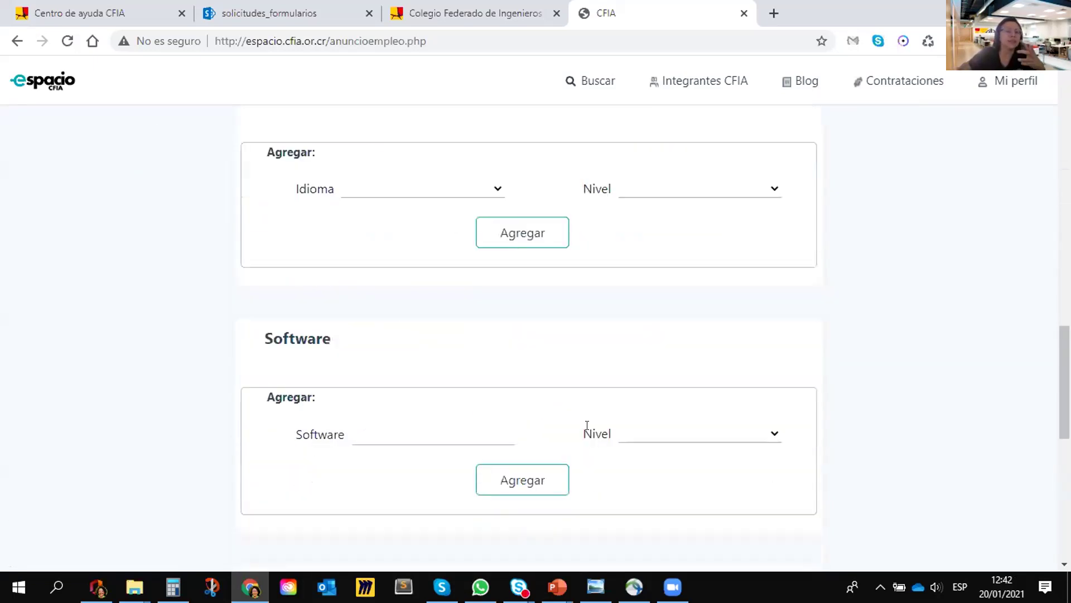
scroll(543, 471, down, 10)
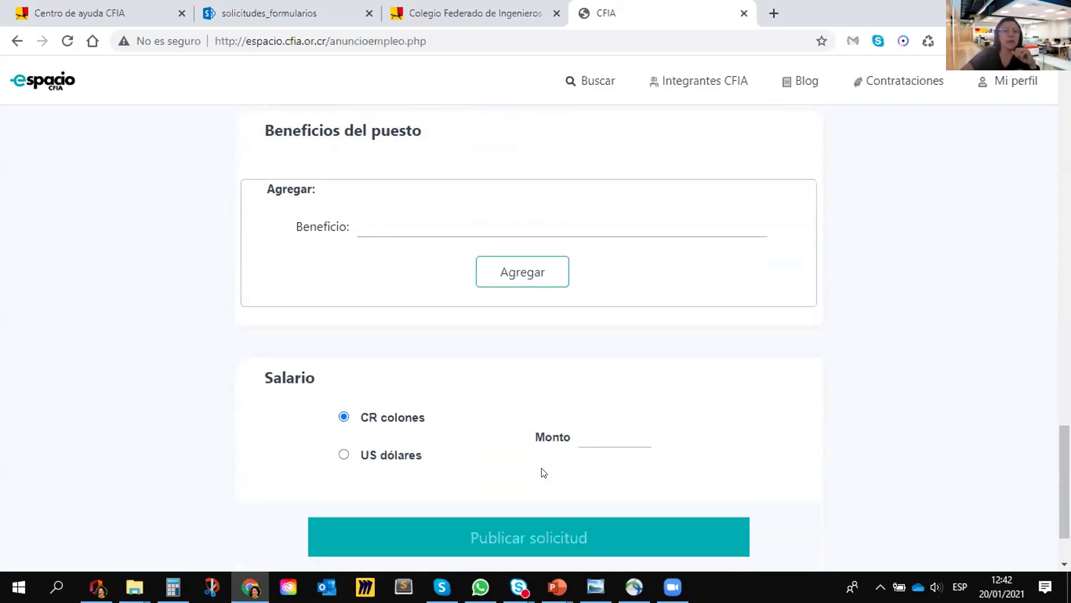
scroll(667, 306, up, 7)
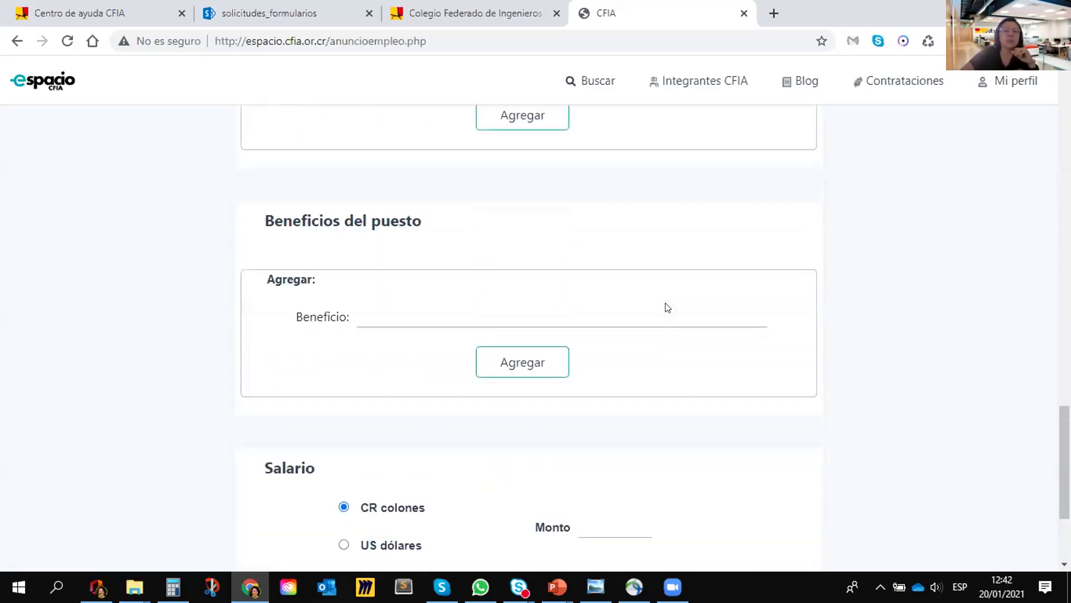
drag(1064, 391, 1065, 104)
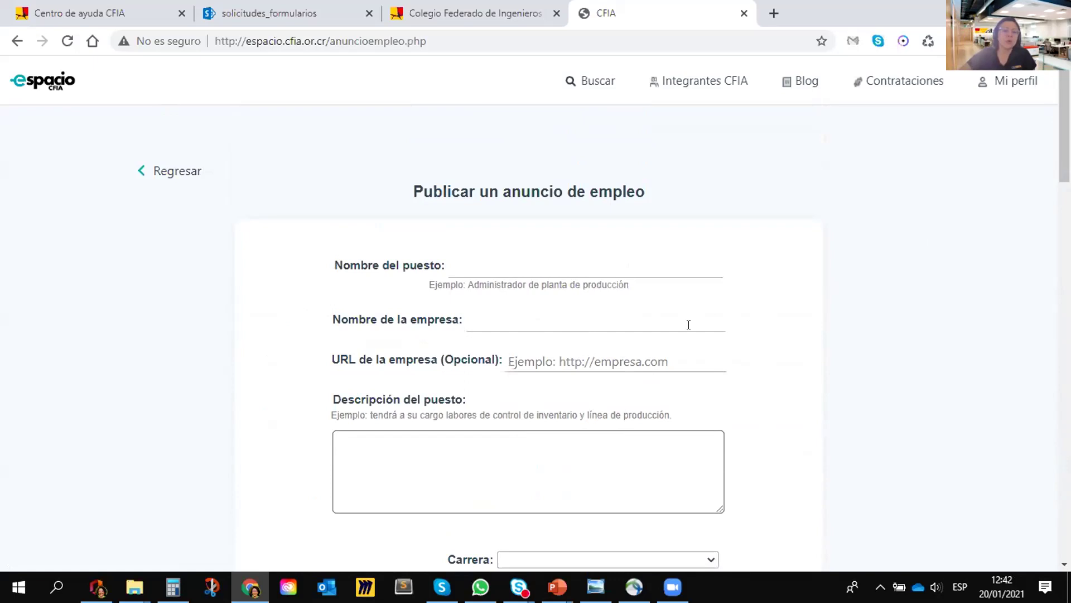
Step: Enlarge the job description box of the advertisement form to several times its height and place the cursor in it
scroll(674, 336, down, 4)
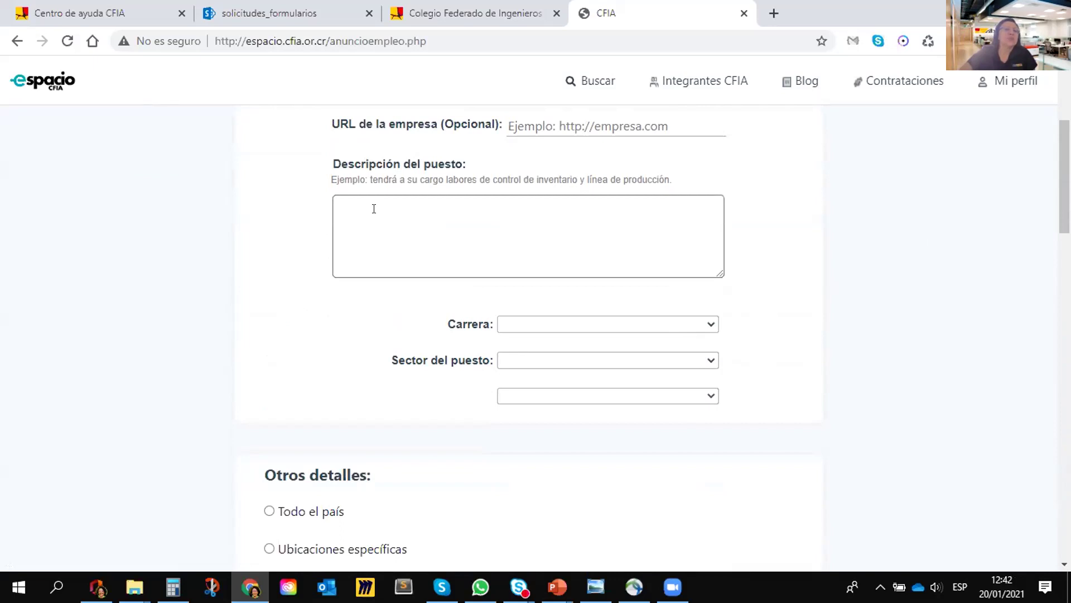
click(720, 267)
drag(720, 273, 722, 568)
scroll(772, 374, down, 7)
scroll(772, 373, up, 8)
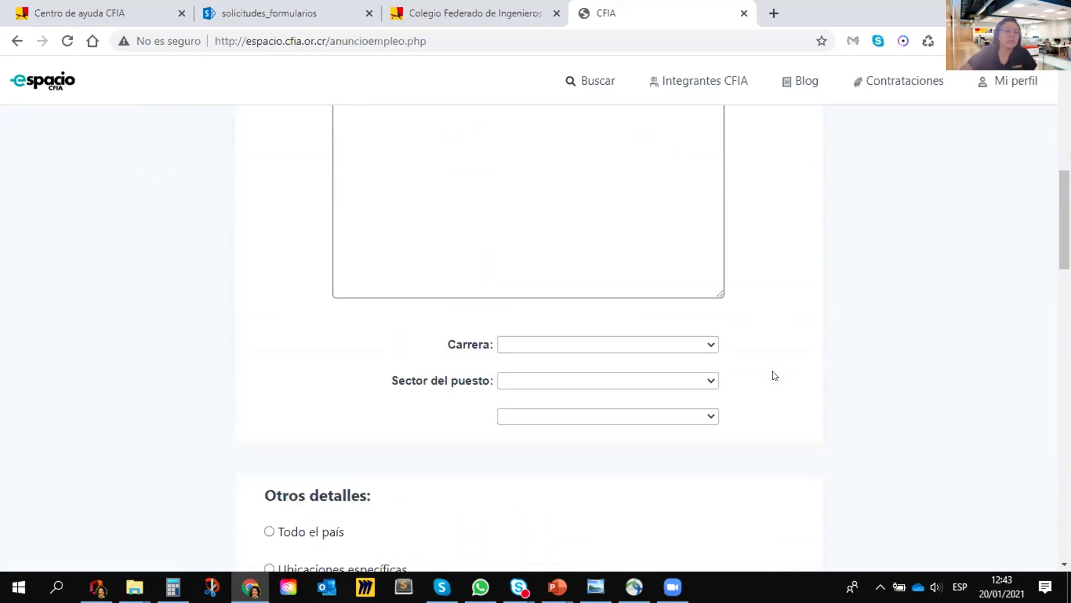
scroll(774, 375, up, 2)
scroll(774, 377, down, 4)
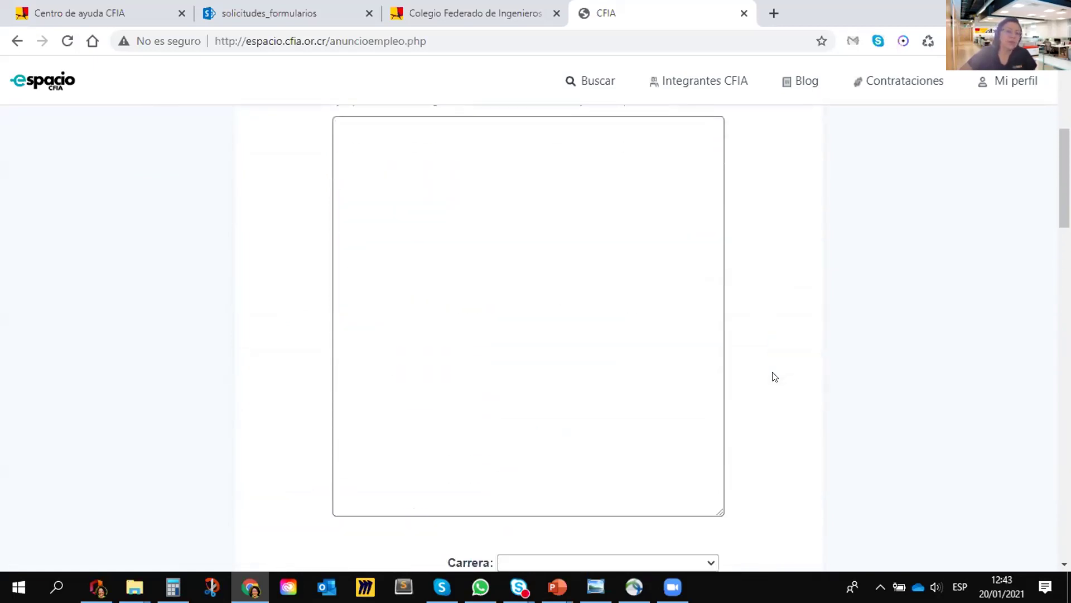
click(434, 401)
scroll(632, 320, up, 2)
Step: Look through the available careers and position sectors in the job advertisement form without choosing any
scroll(634, 321, down, 7)
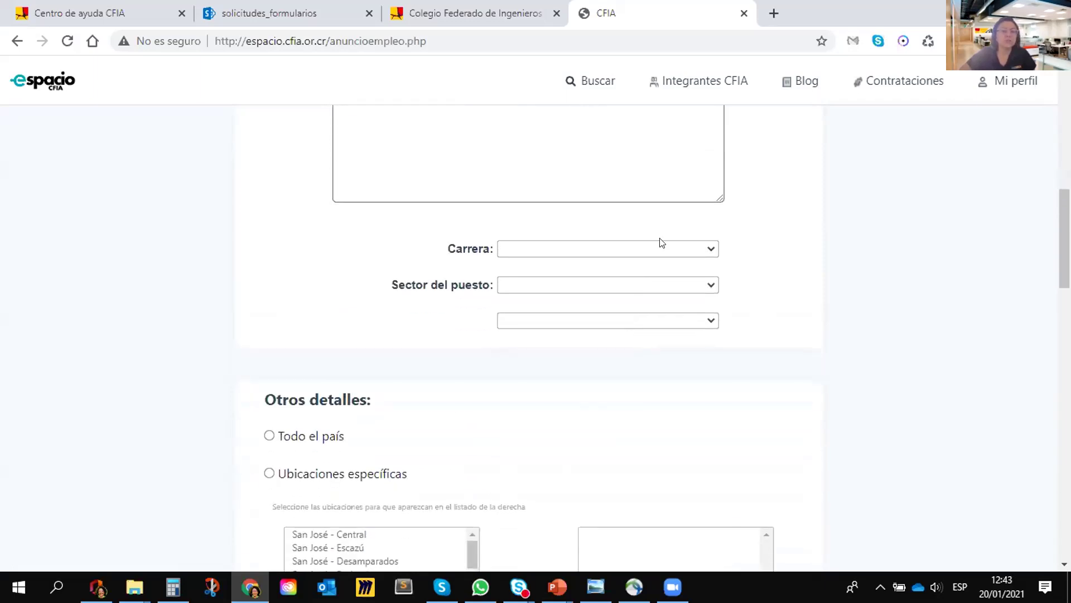
click(654, 245)
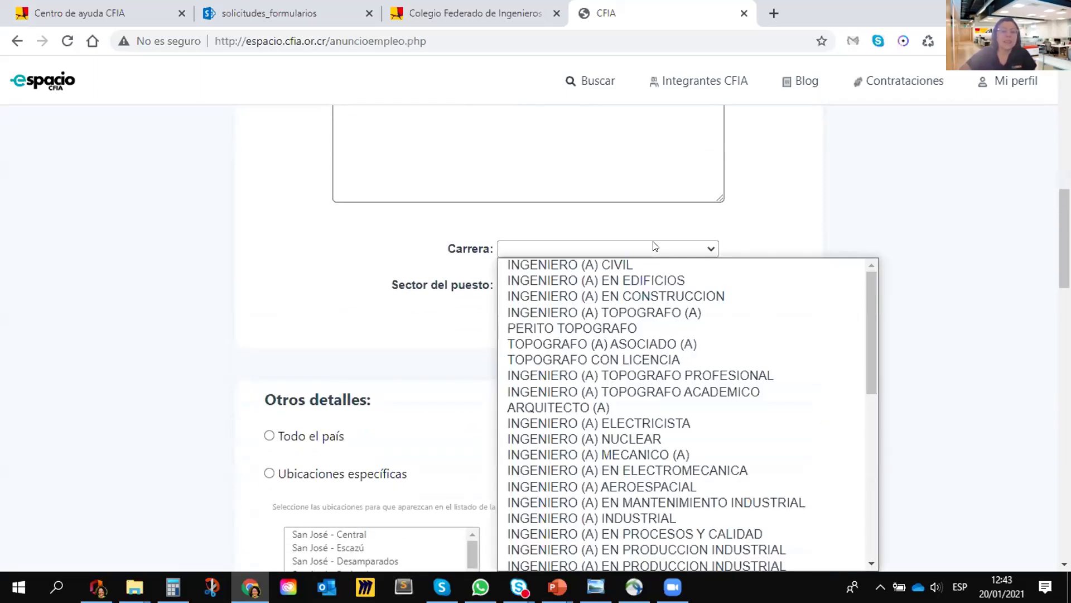
scroll(655, 246, down, 3)
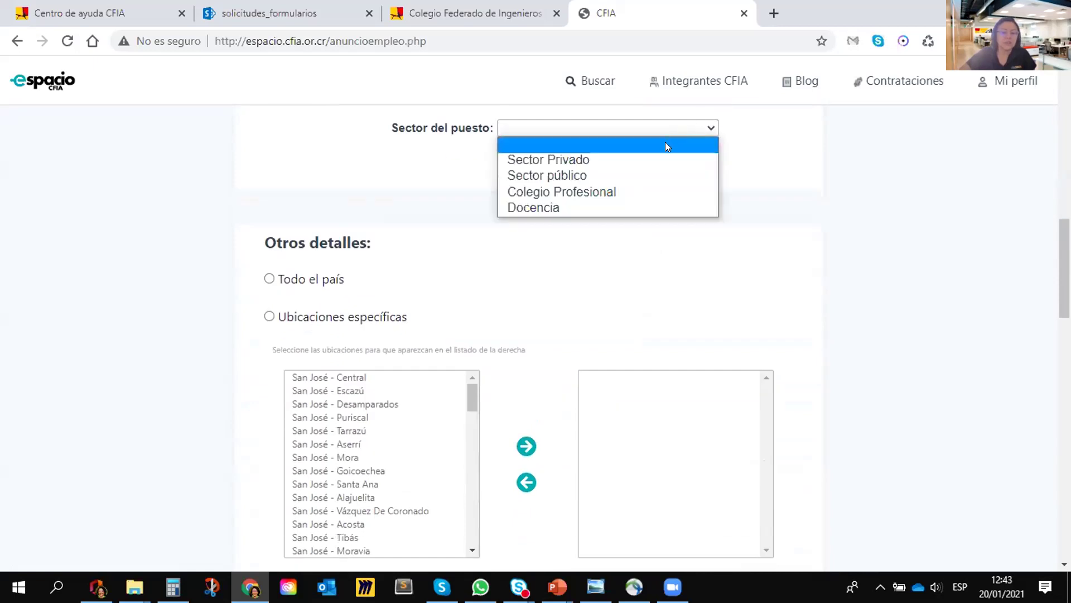
click(665, 144)
scroll(736, 167, up, 1)
click(668, 171)
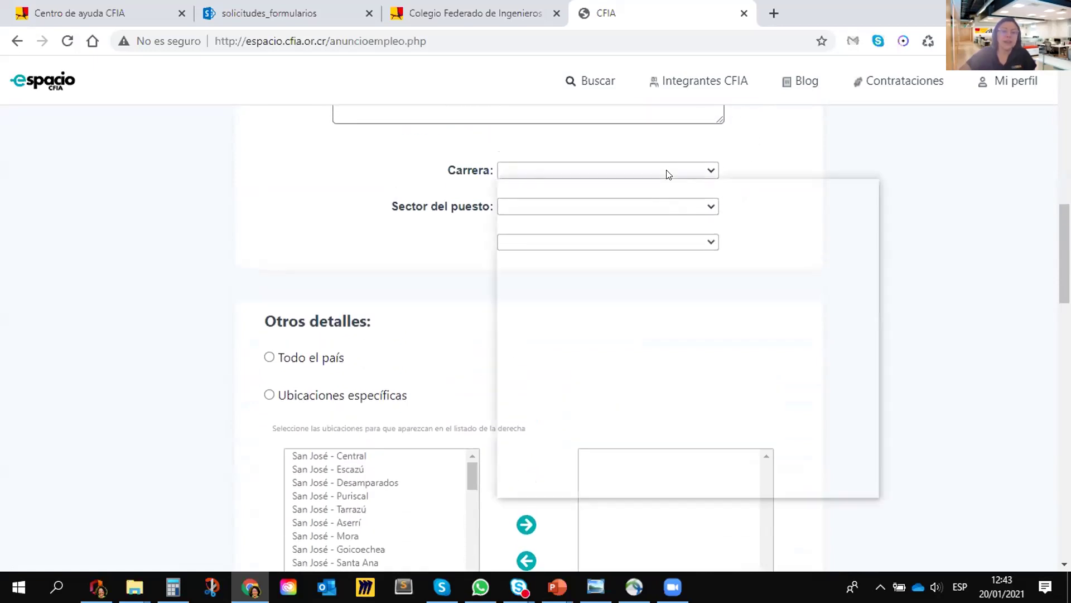
drag(868, 264, 819, 461)
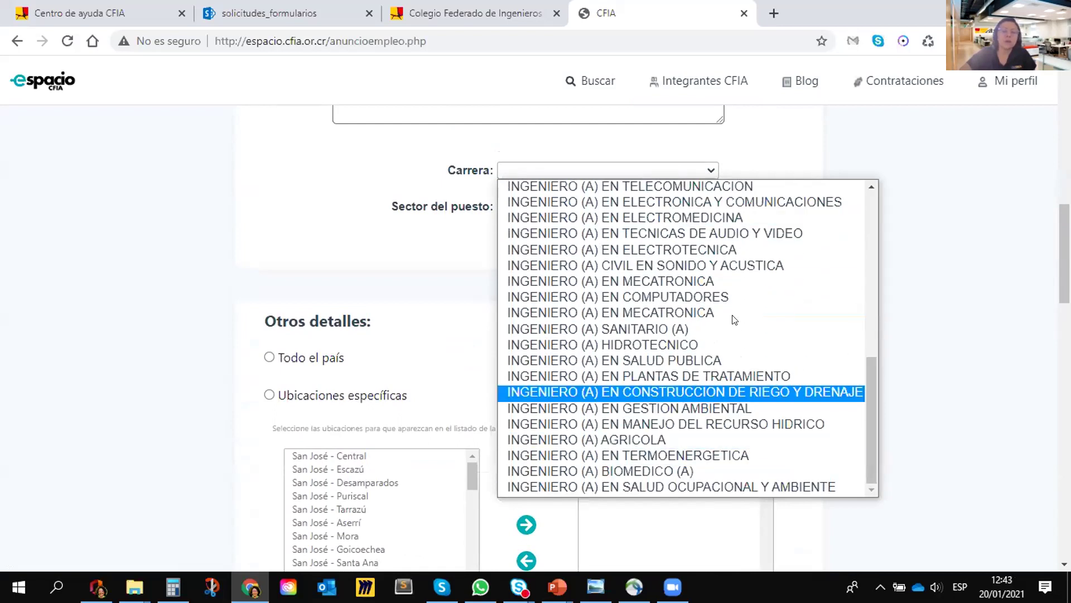
click(929, 284)
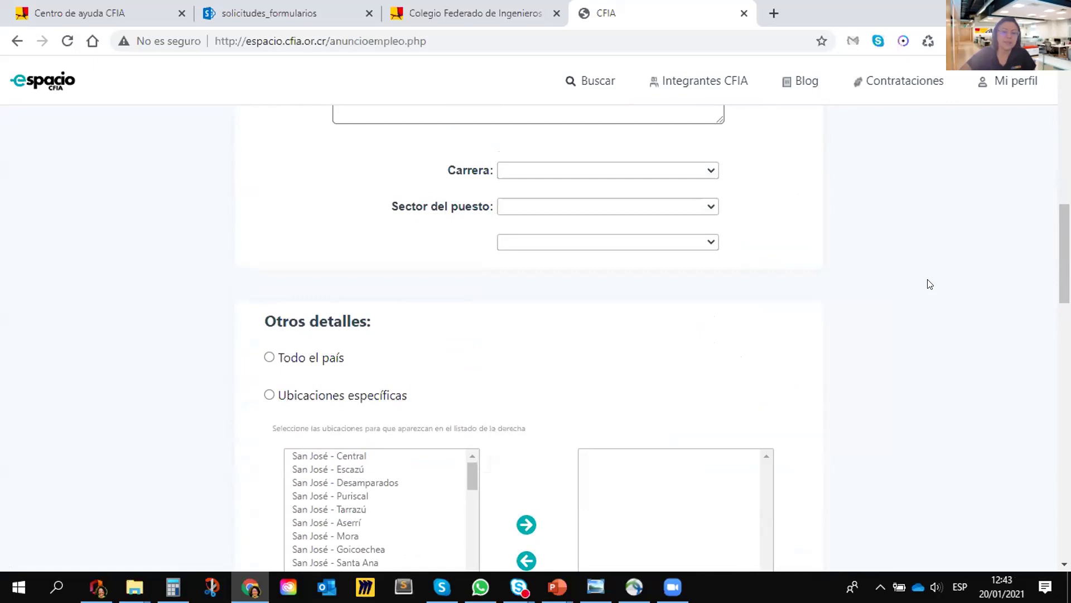
click(647, 208)
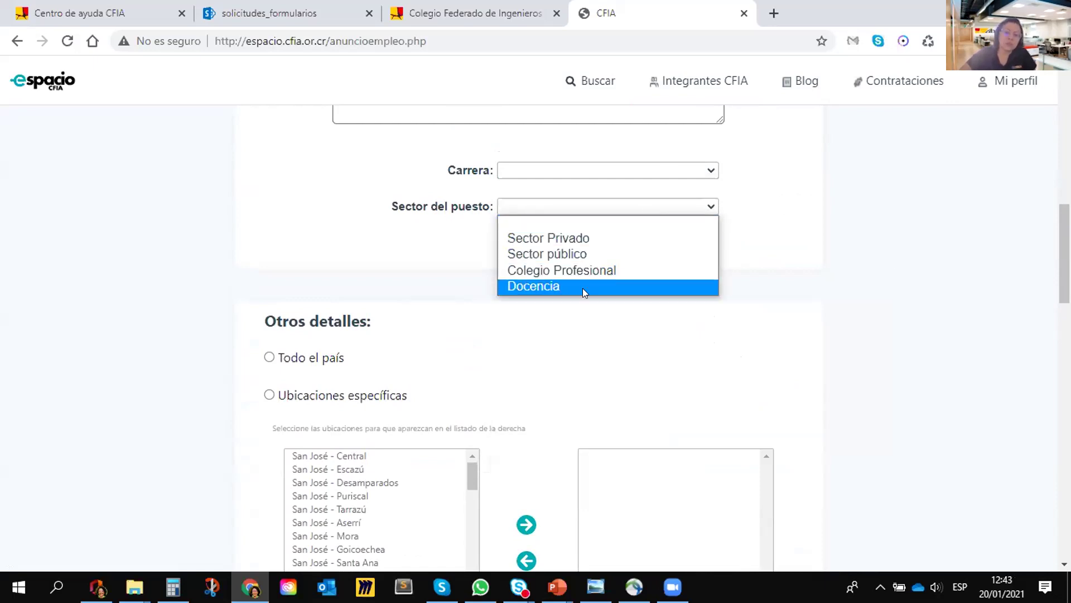
click(875, 208)
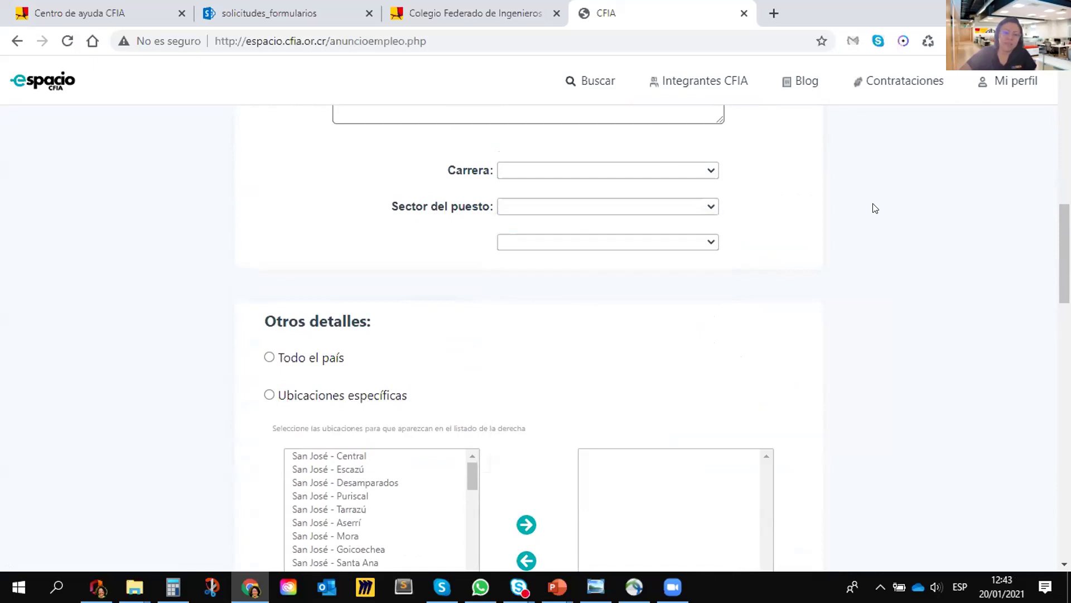
Step: Set the advertised position's career to INGENIERO (A) CIVIL and check which required education levels are offered for it
scroll(401, 256, down, 3)
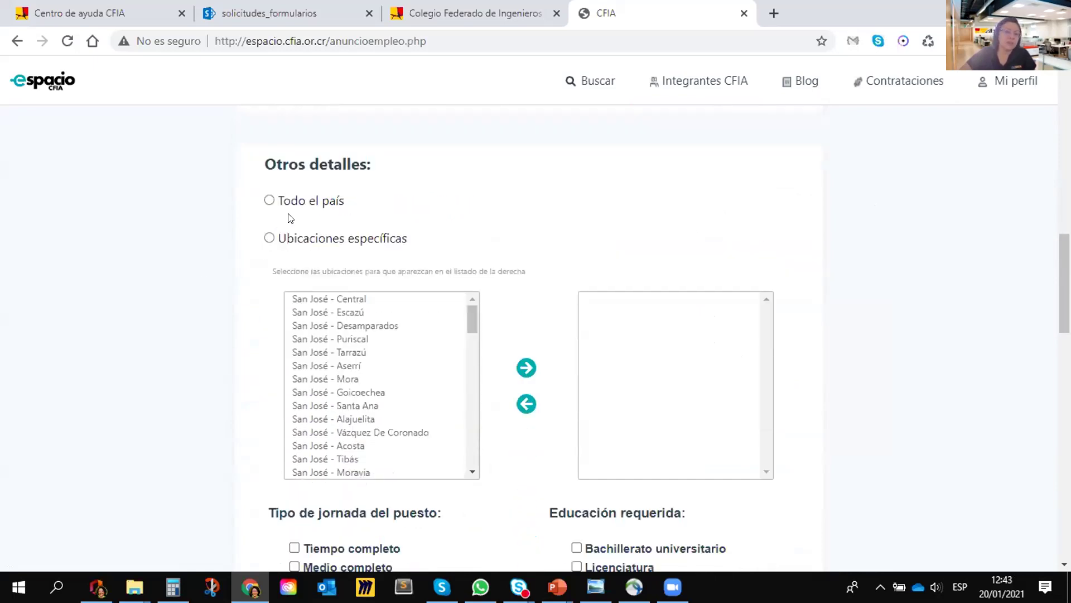
scroll(288, 223, down, 3)
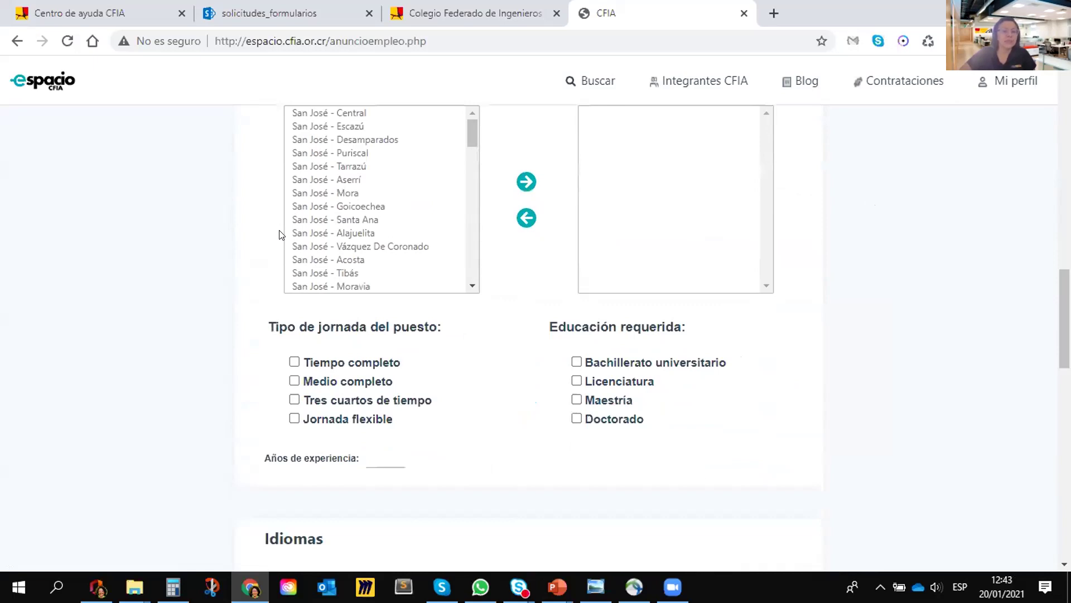
scroll(282, 234, down, 2)
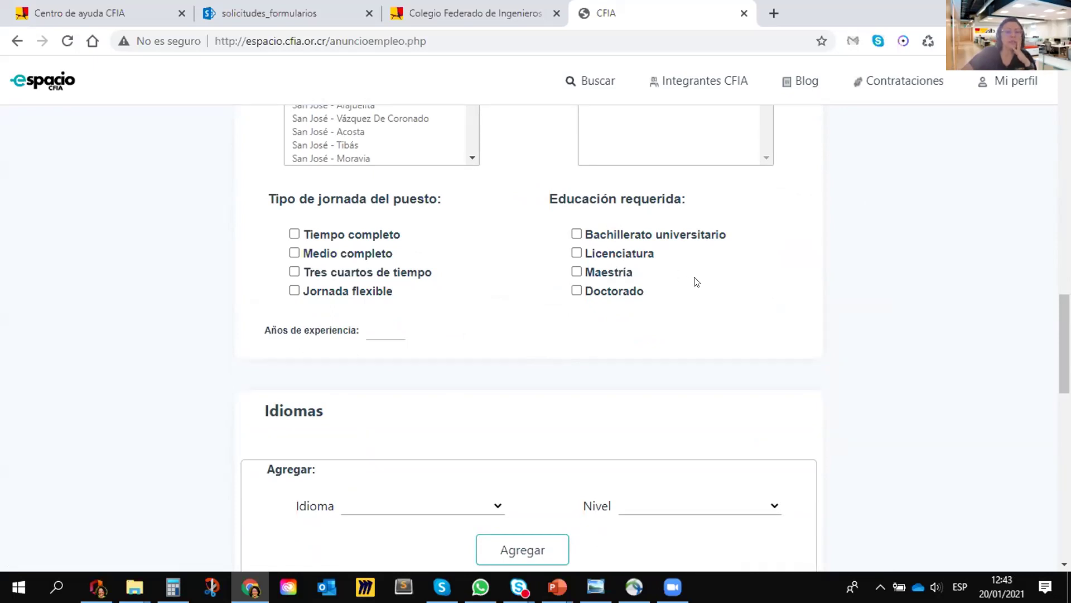
scroll(697, 282, up, 10)
scroll(695, 273, down, 1)
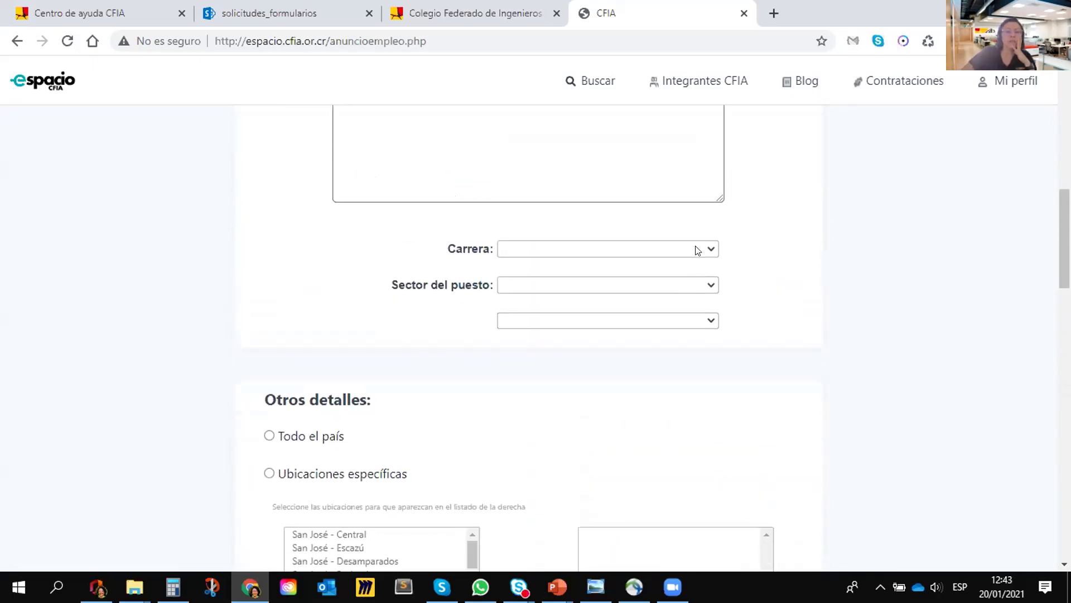
click(697, 250)
click(666, 265)
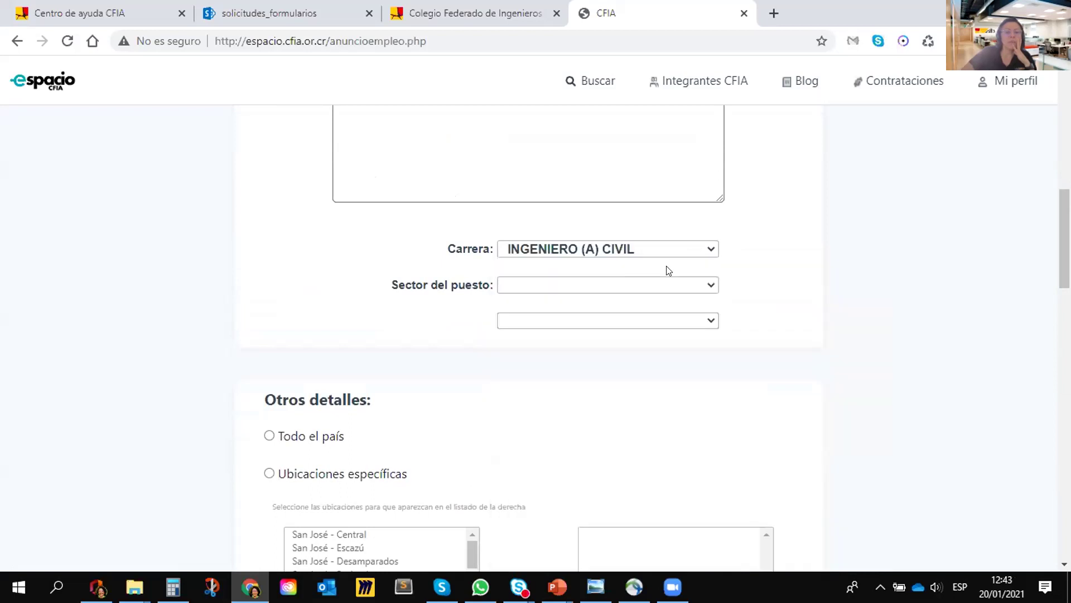
scroll(744, 276, down, 7)
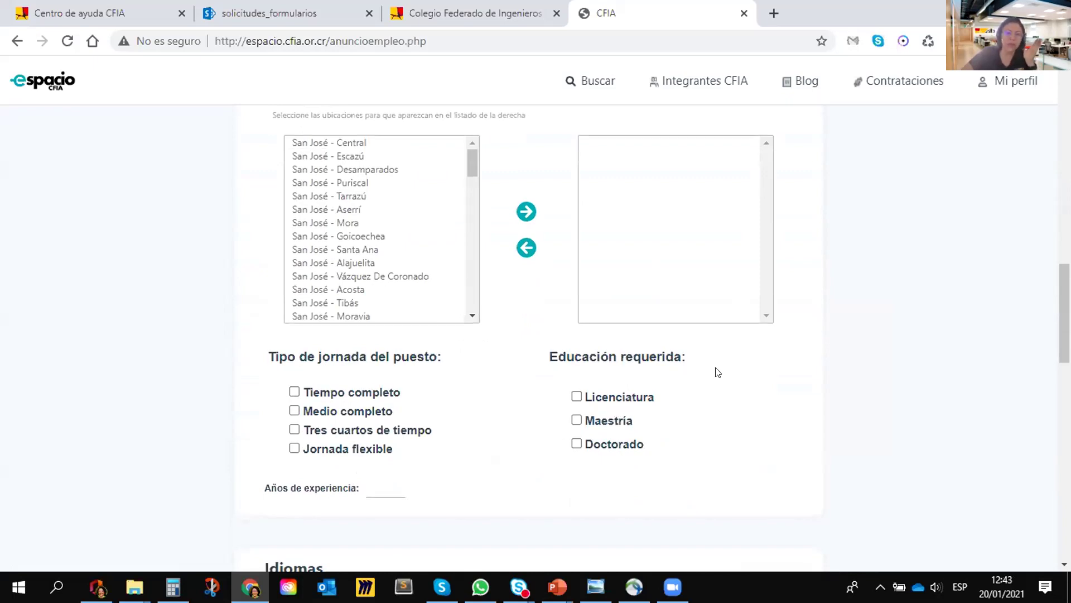
Step: Review the job advertisement form from experience, languages and software to benefits, salary and publication, and return to its beginning
scroll(715, 370, up, 10)
scroll(630, 438, down, 3)
scroll(630, 438, down, 13)
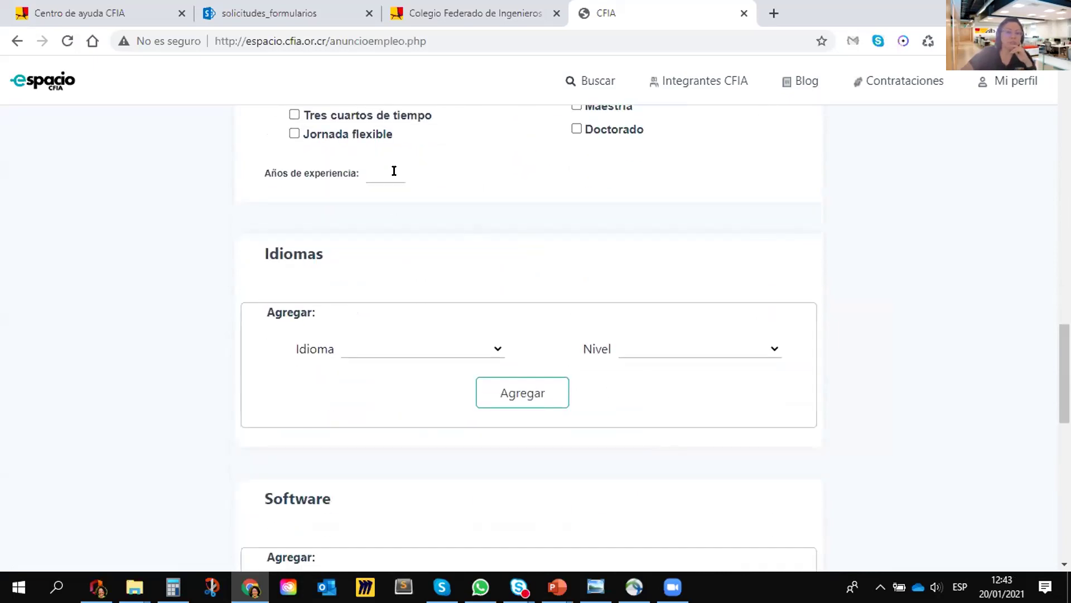
scroll(367, 285, down, 3)
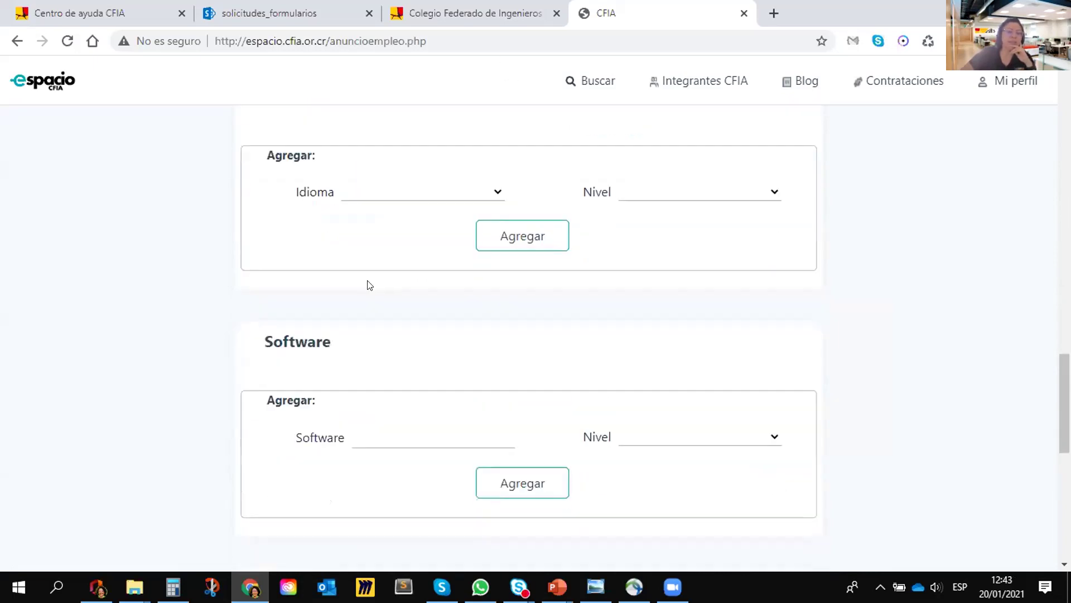
scroll(376, 304, down, 7)
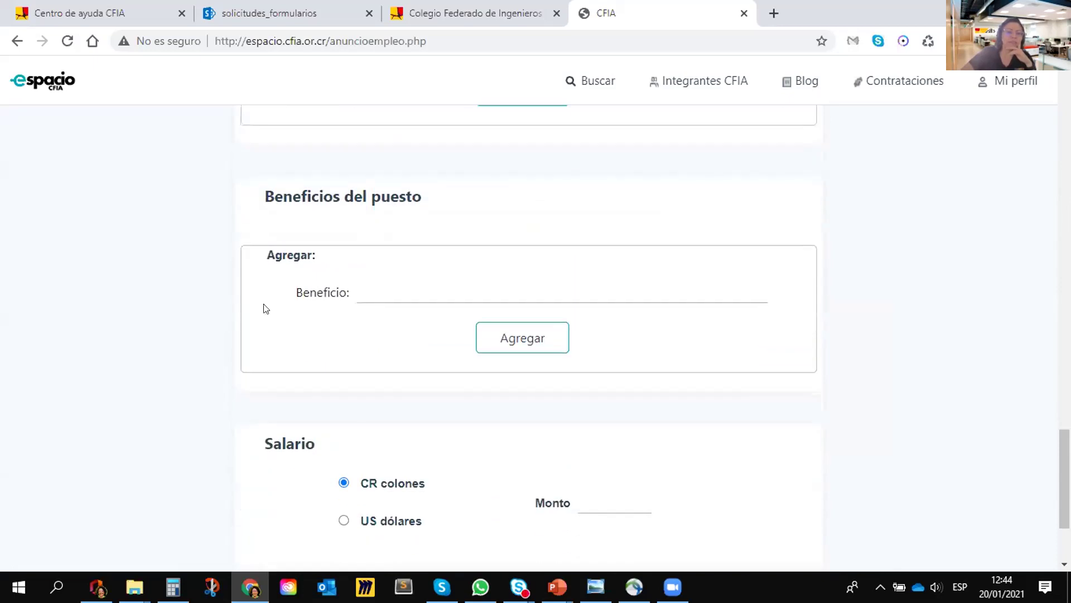
scroll(437, 347, down, 3)
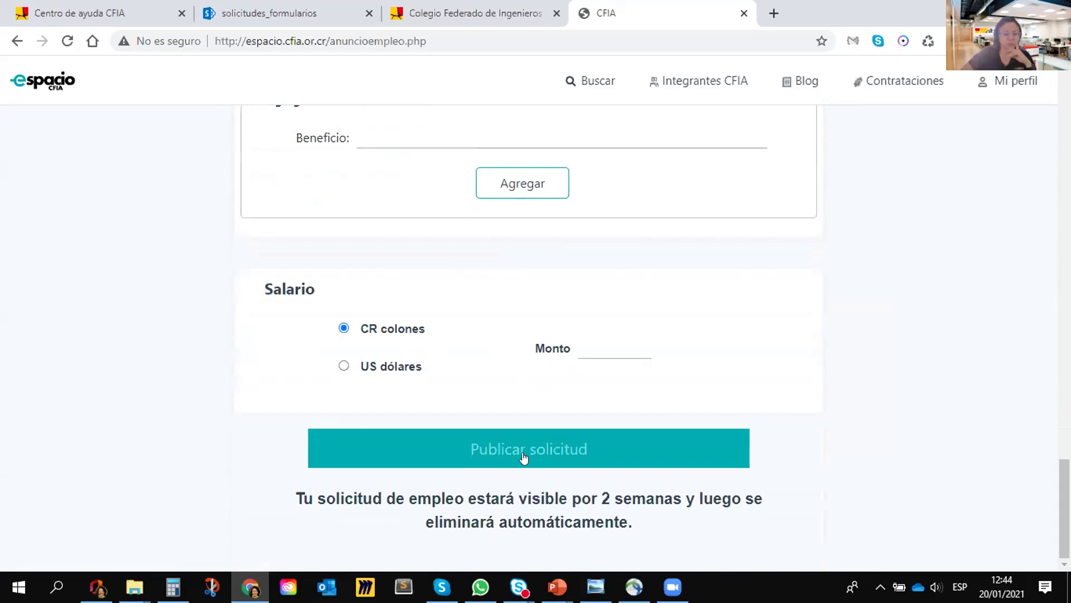
scroll(527, 453, up, 20)
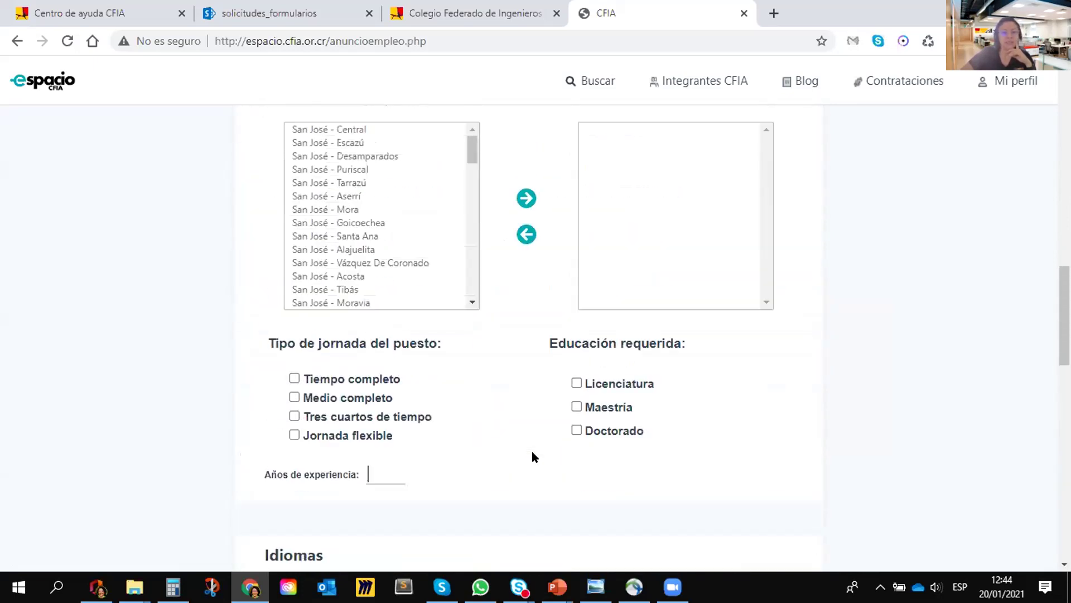
scroll(534, 456, up, 9)
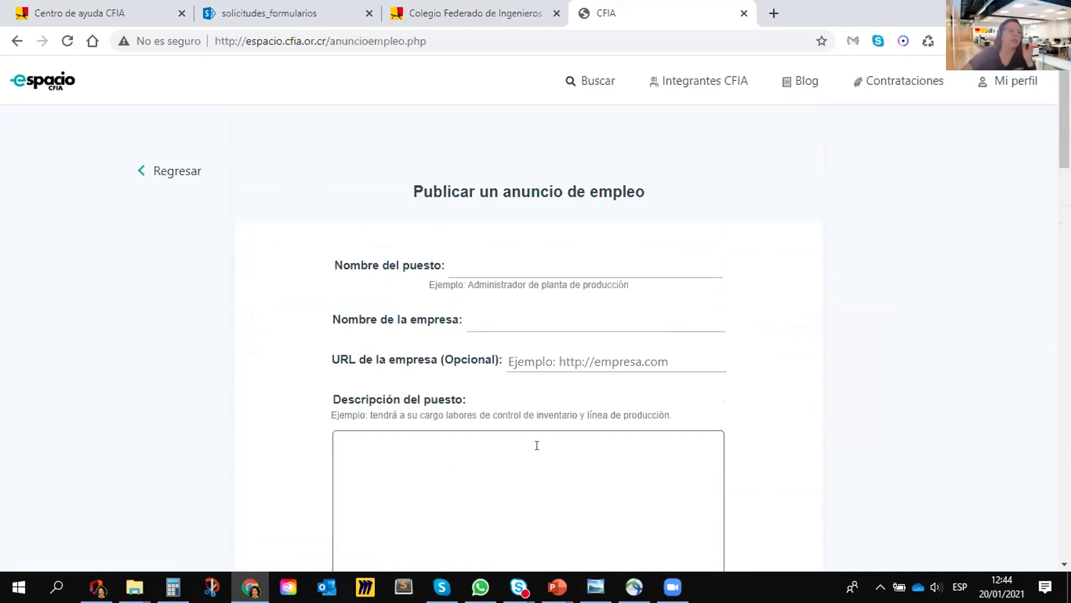
Step: Leave the job advertisement unpublished, open the search for services or jobs and browse the published service and job advertisements
click(16, 42)
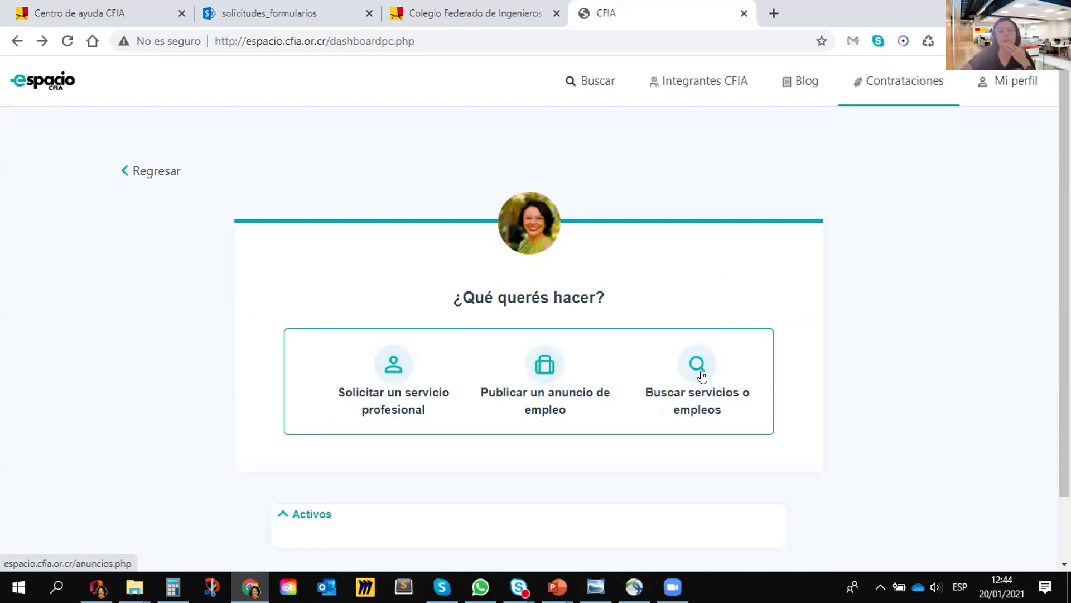
click(702, 377)
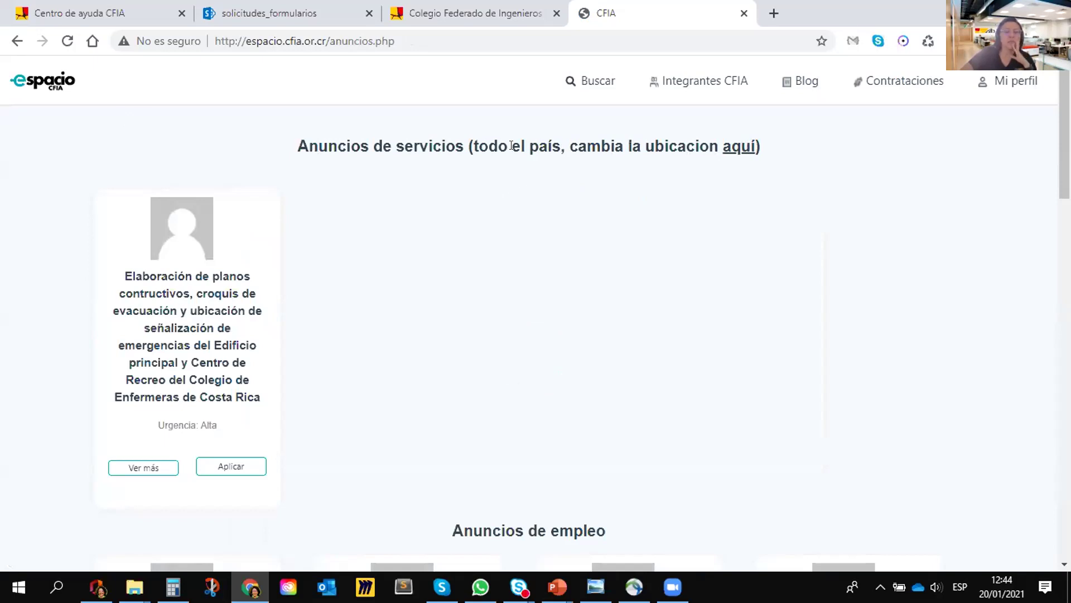
scroll(467, 167, down, 3)
scroll(106, 199, up, 1)
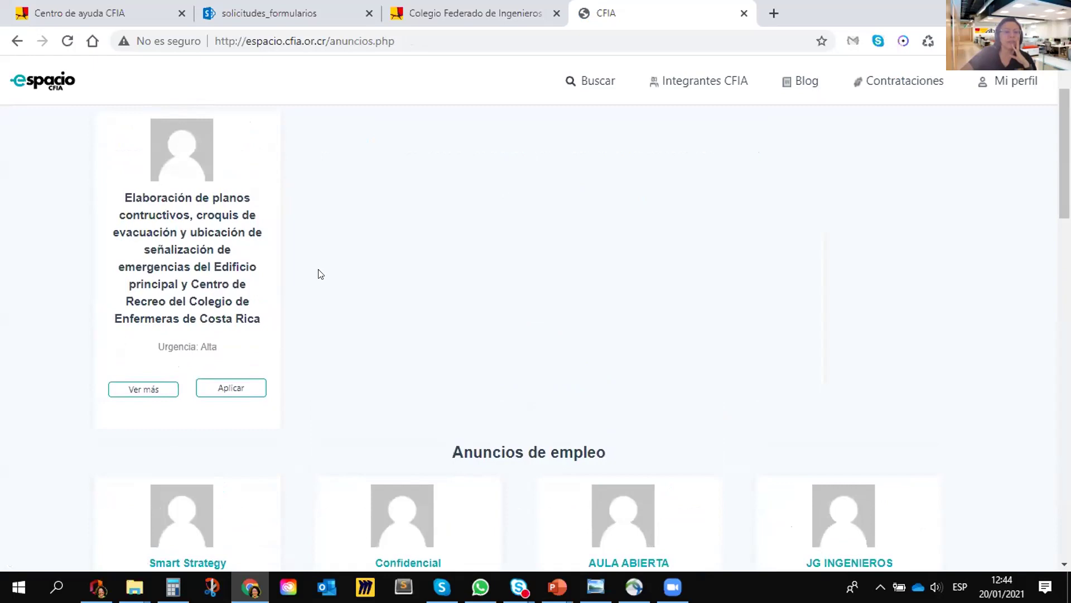
scroll(321, 274, down, 4)
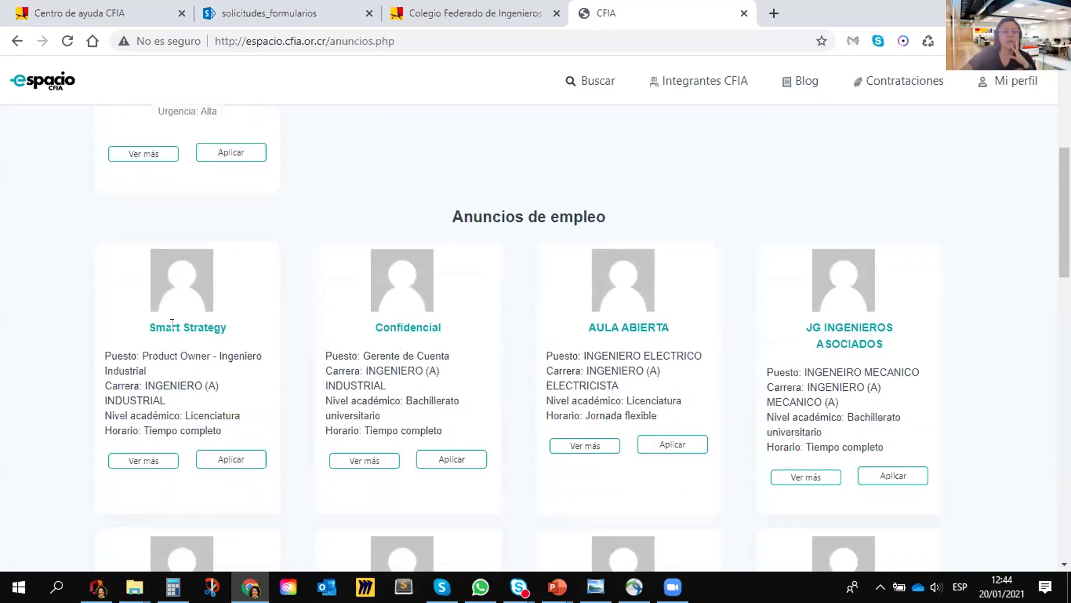
scroll(915, 361, down, 3)
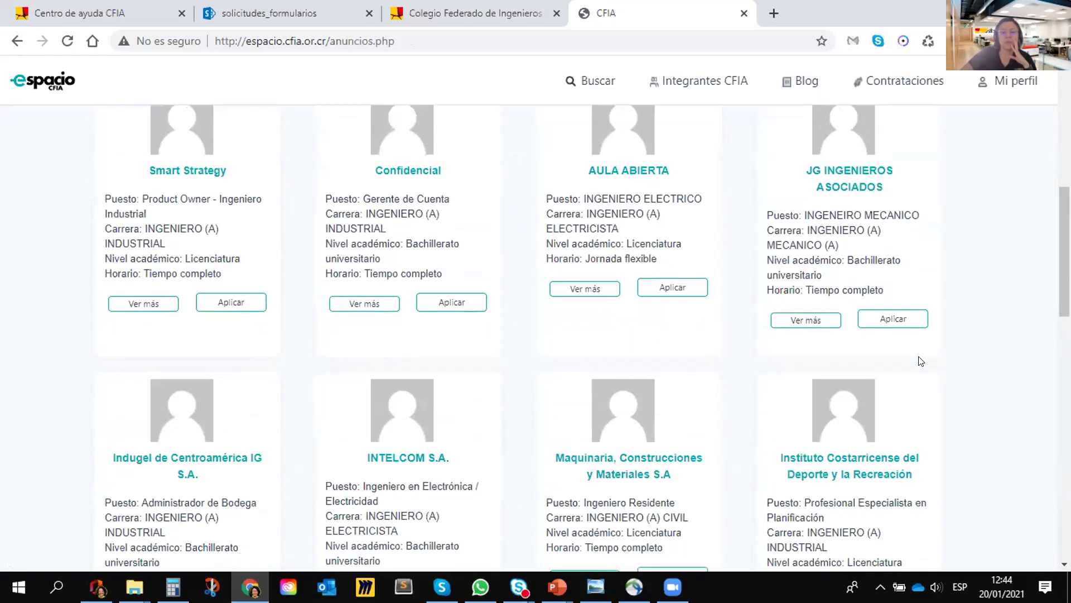
Step: Open the full details of the AULA ABIERTA electrical engineer advertisement and examine them from the position name to the application option
click(574, 288)
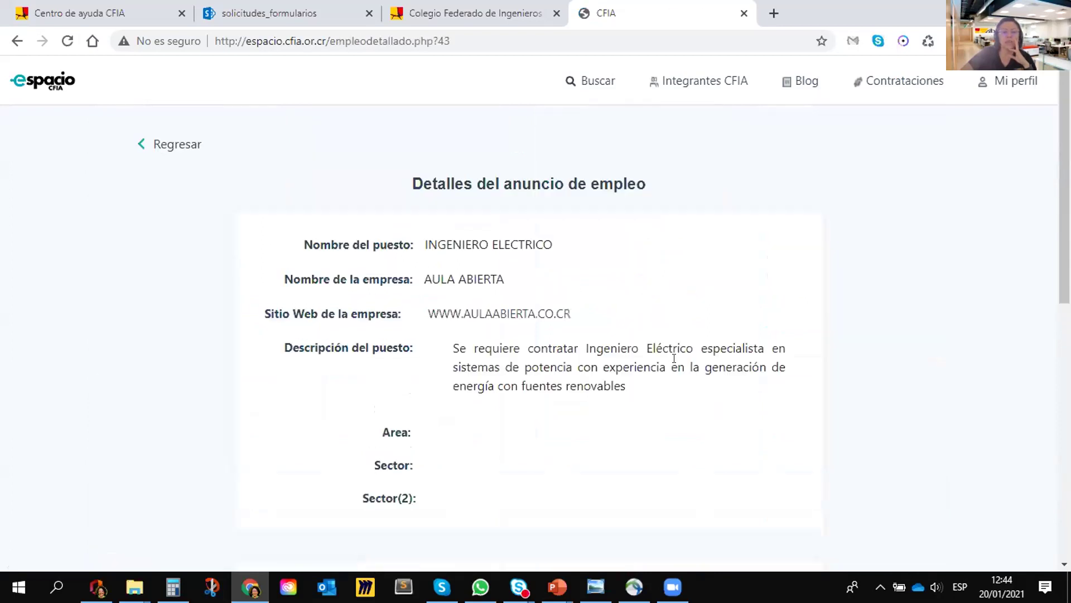
scroll(572, 357, down, 3)
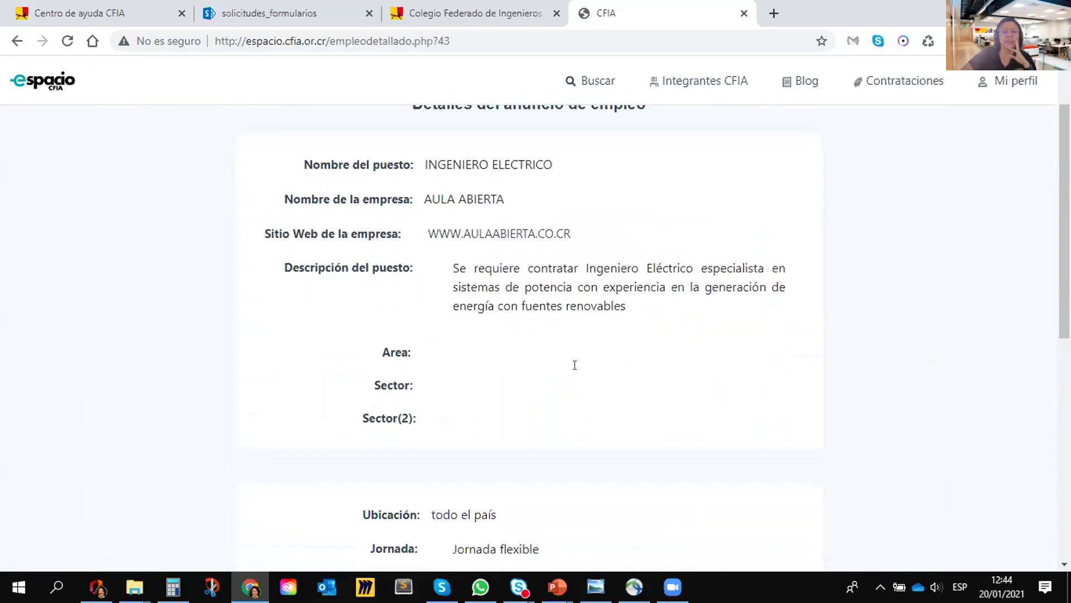
scroll(580, 372, down, 8)
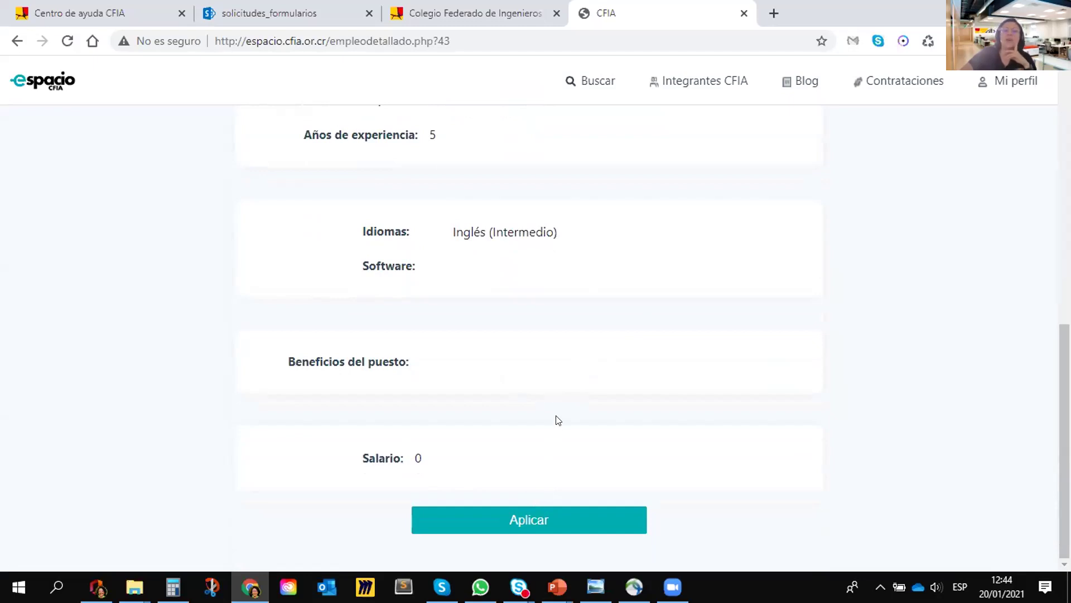
scroll(556, 420, up, 8)
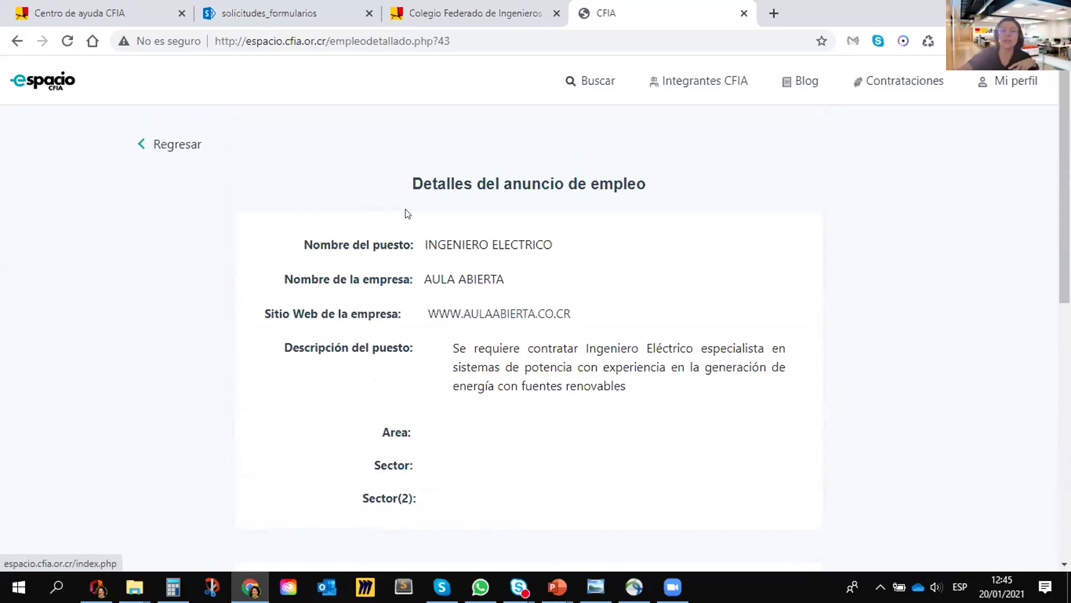
scroll(406, 213, down, 10)
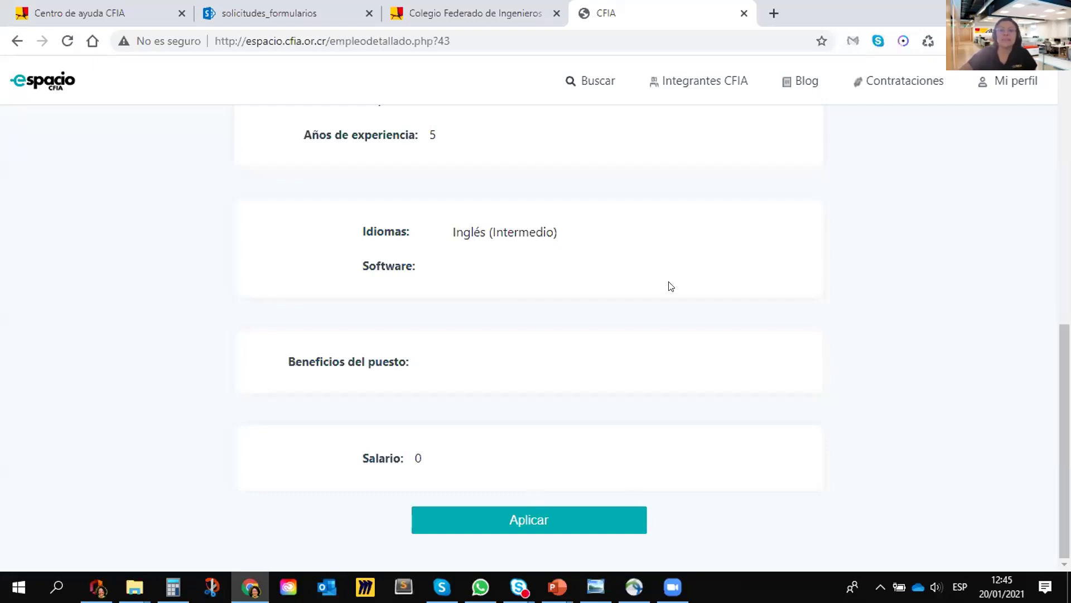
scroll(667, 285, up, 3)
scroll(995, 375, up, 7)
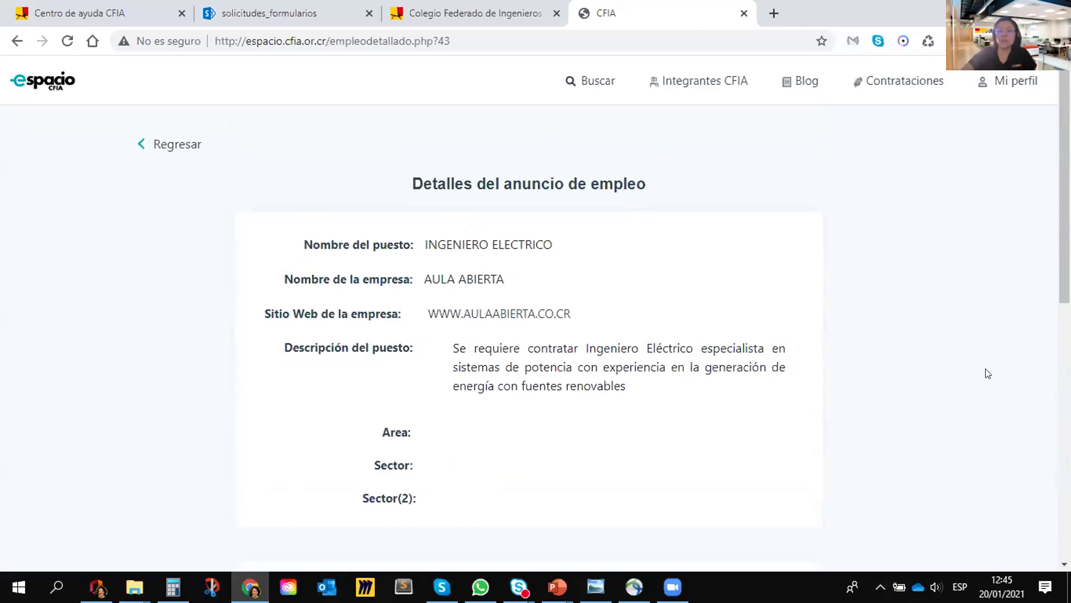